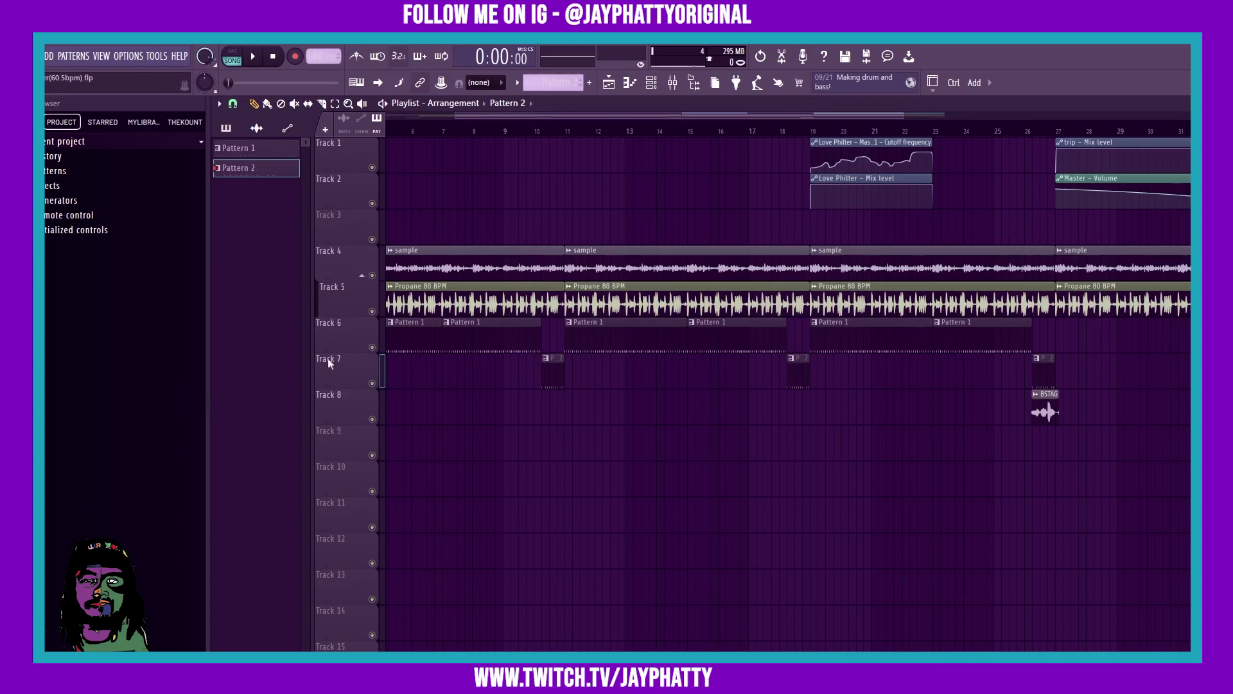
- Solo Track 7 and play the fills from around bar 10
right_click(373, 384)
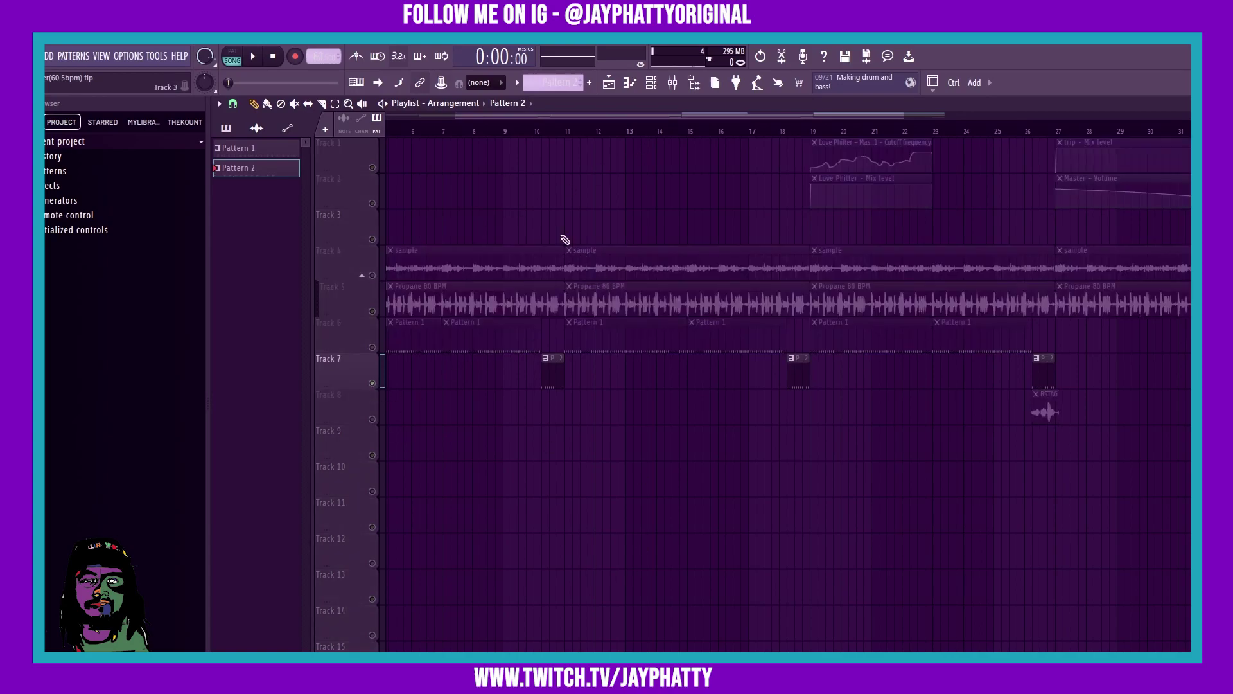
left_click_drag(551, 131, 541, 132)
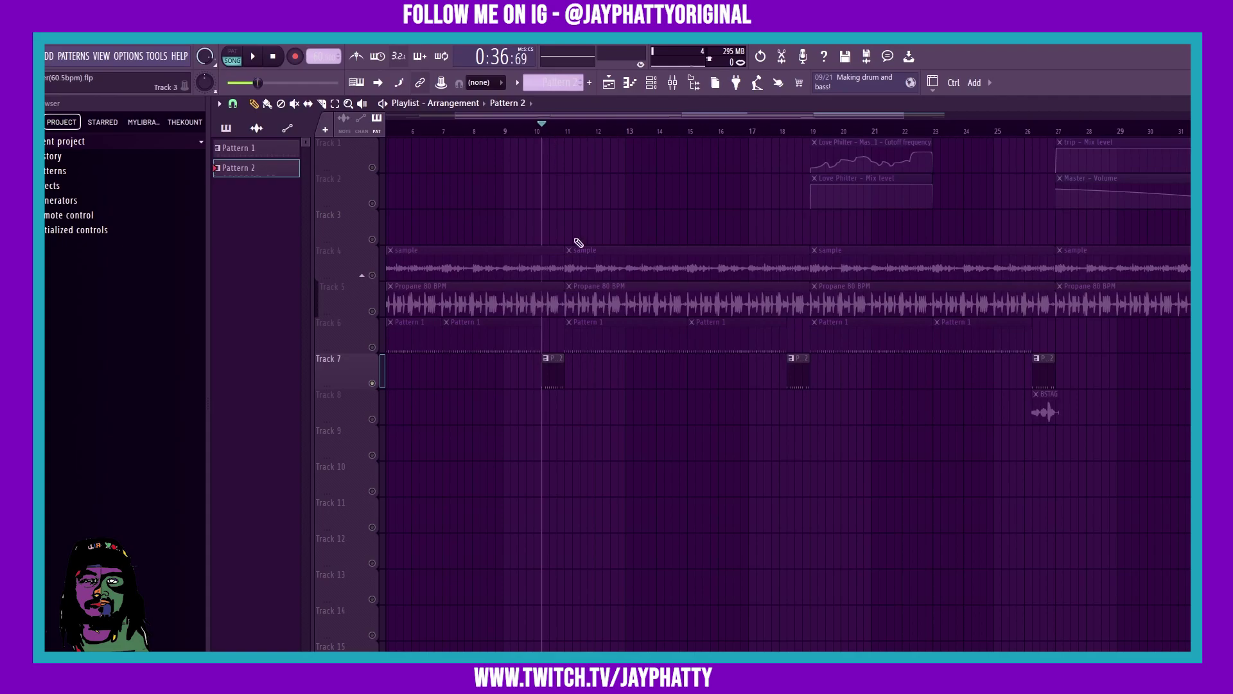
key("space")
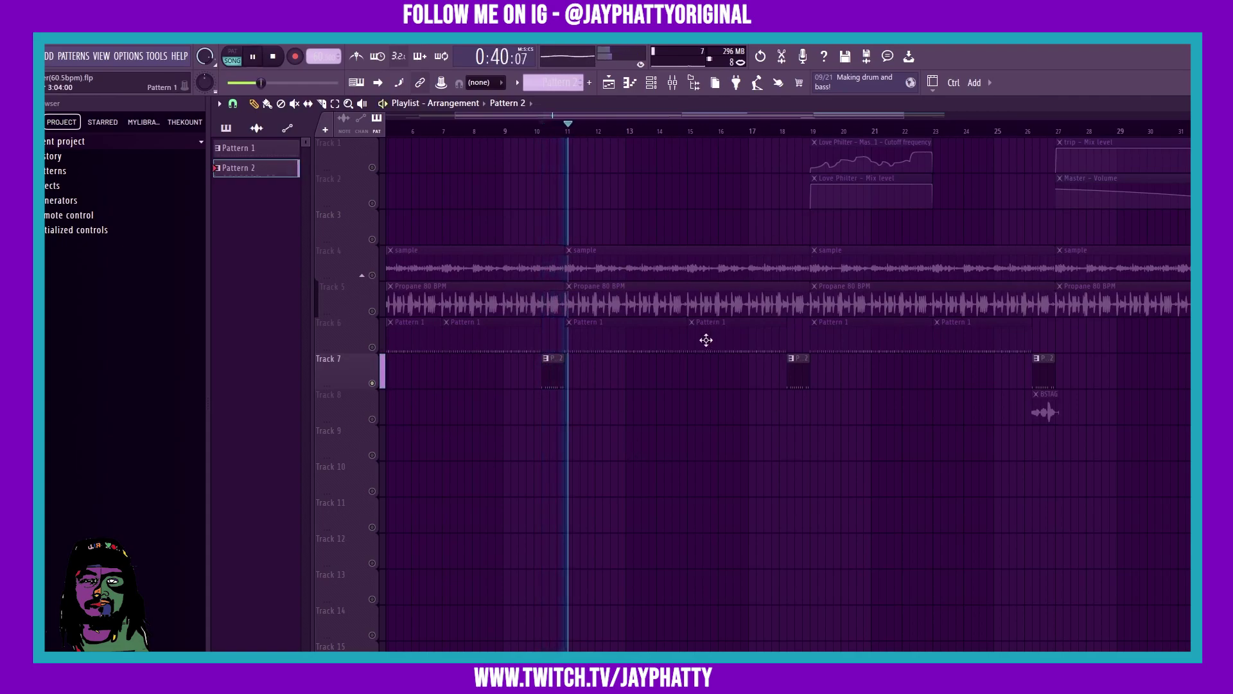
key("space")
- Un-solo Track 7 and play the whole arrangement again
left_click(380, 386)
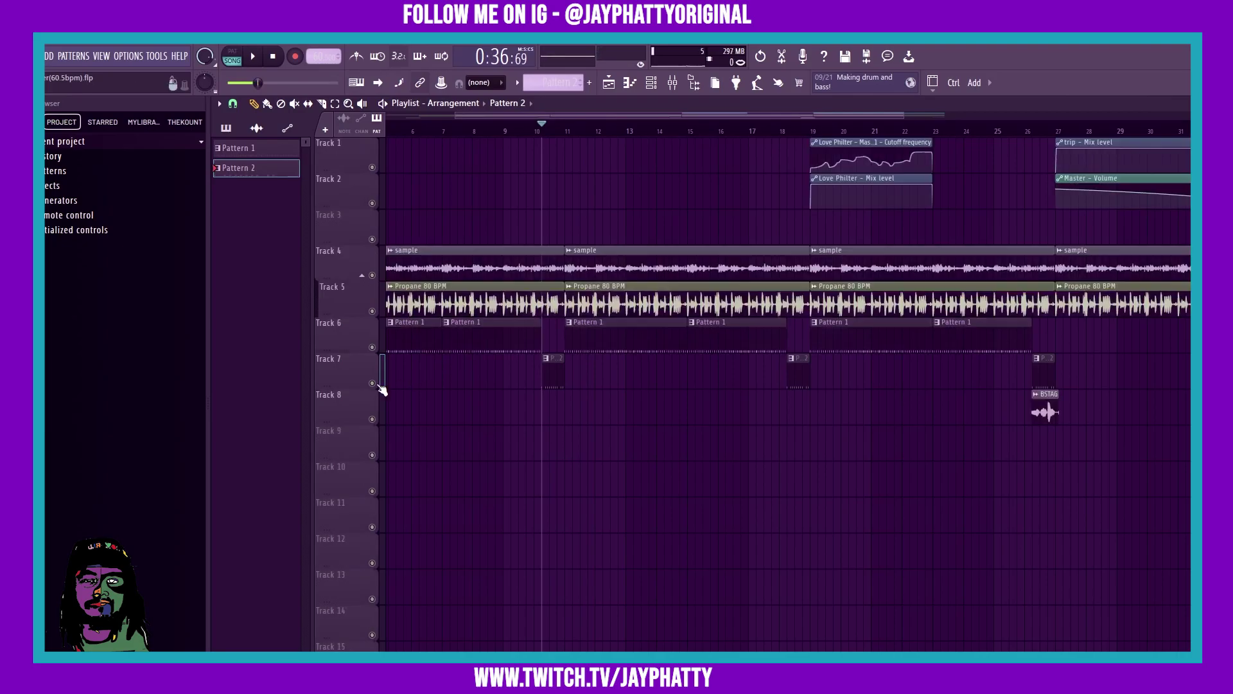
key("space")
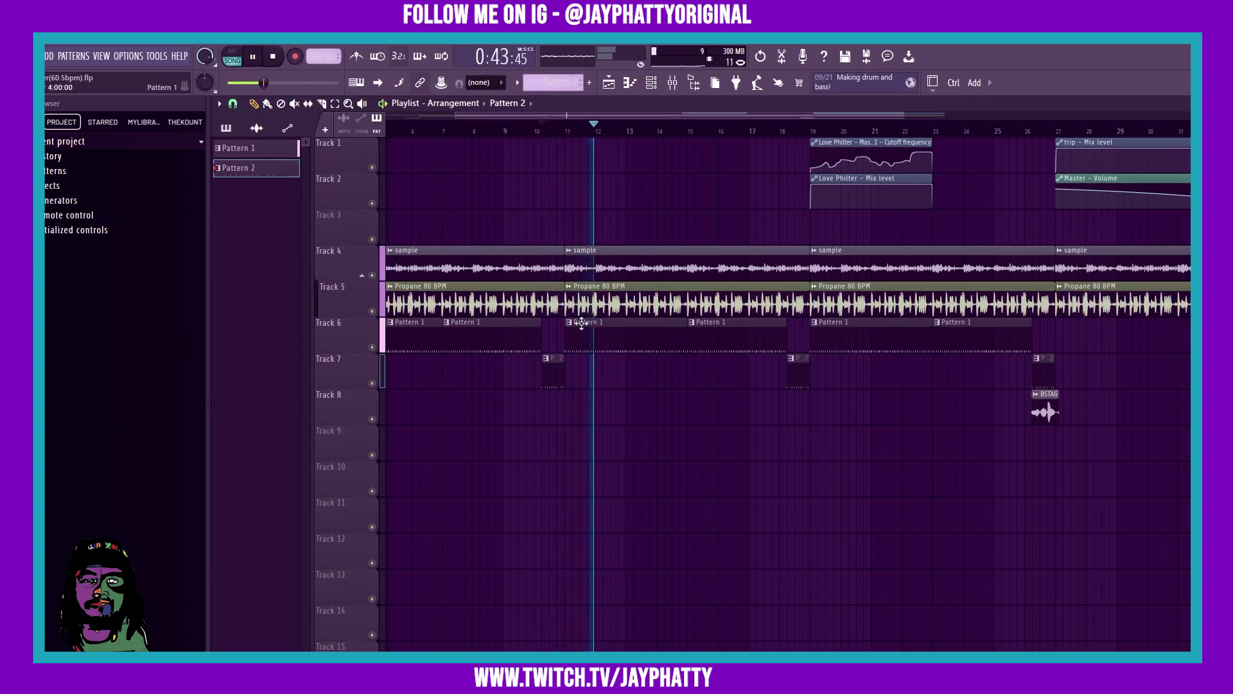
key("space")
scroll(457, 127, "down", 2)
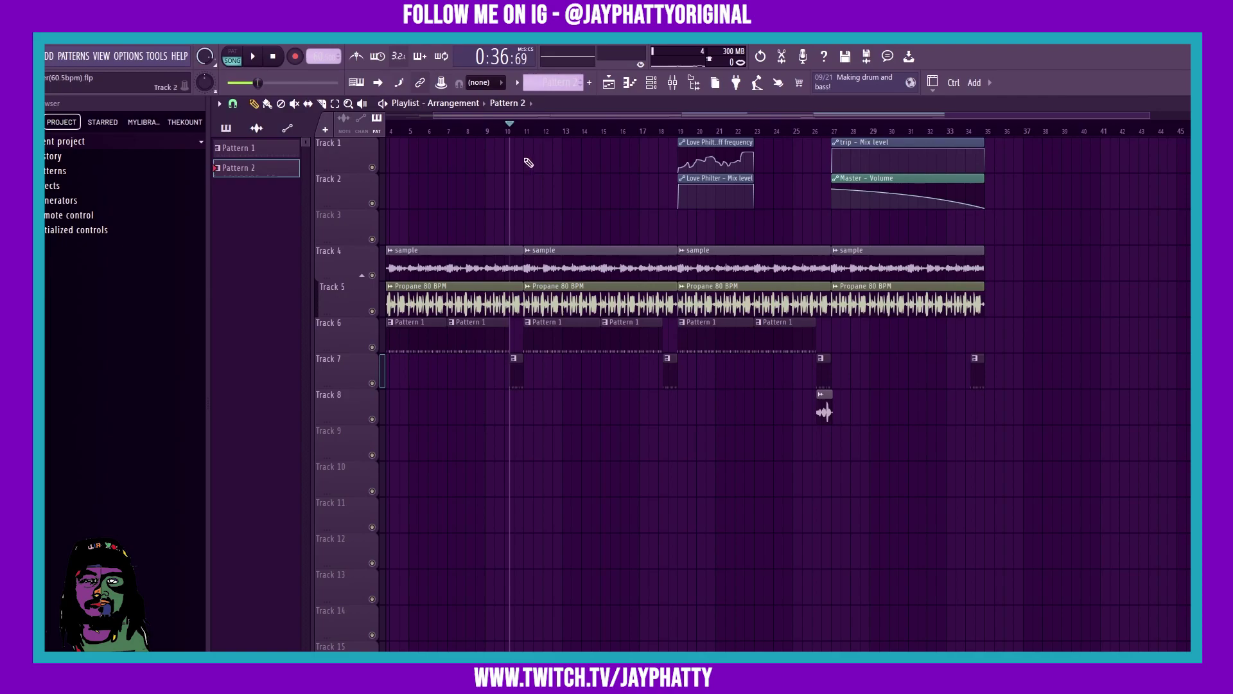
- Show Pattern 2's Channel rack beside the playlist, moved up and to the right
left_click_drag(483, 122, 482, 154)
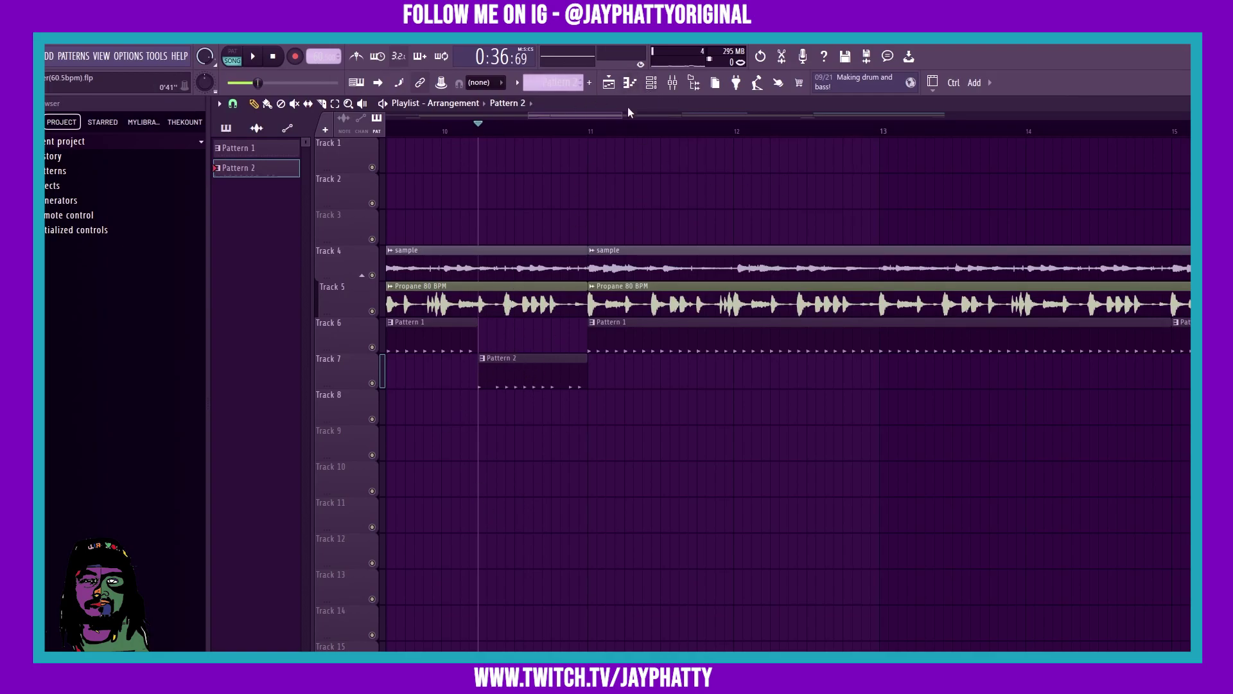
left_click(651, 83)
left_click_drag(635, 182, 715, 163)
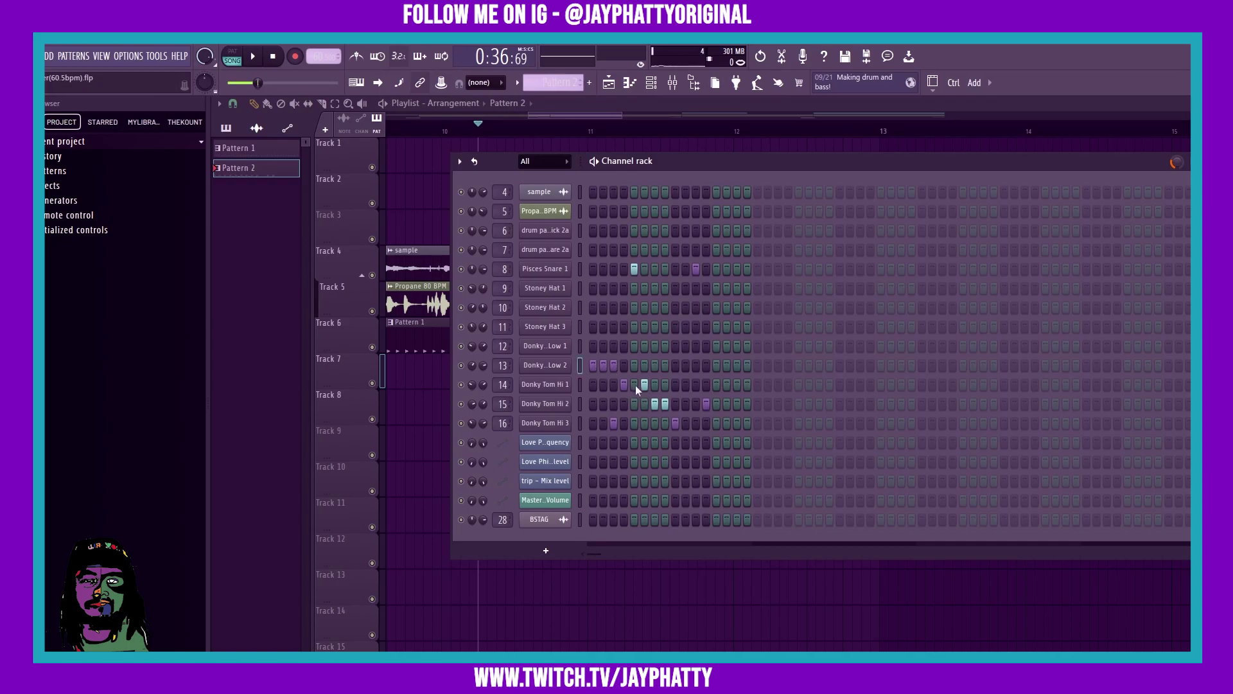
- Try extra low-tom and Donky Tom Hi 2 hits in the fill, then undo them
left_click(625, 363)
left_click(634, 365)
left_click(645, 399)
key("space")
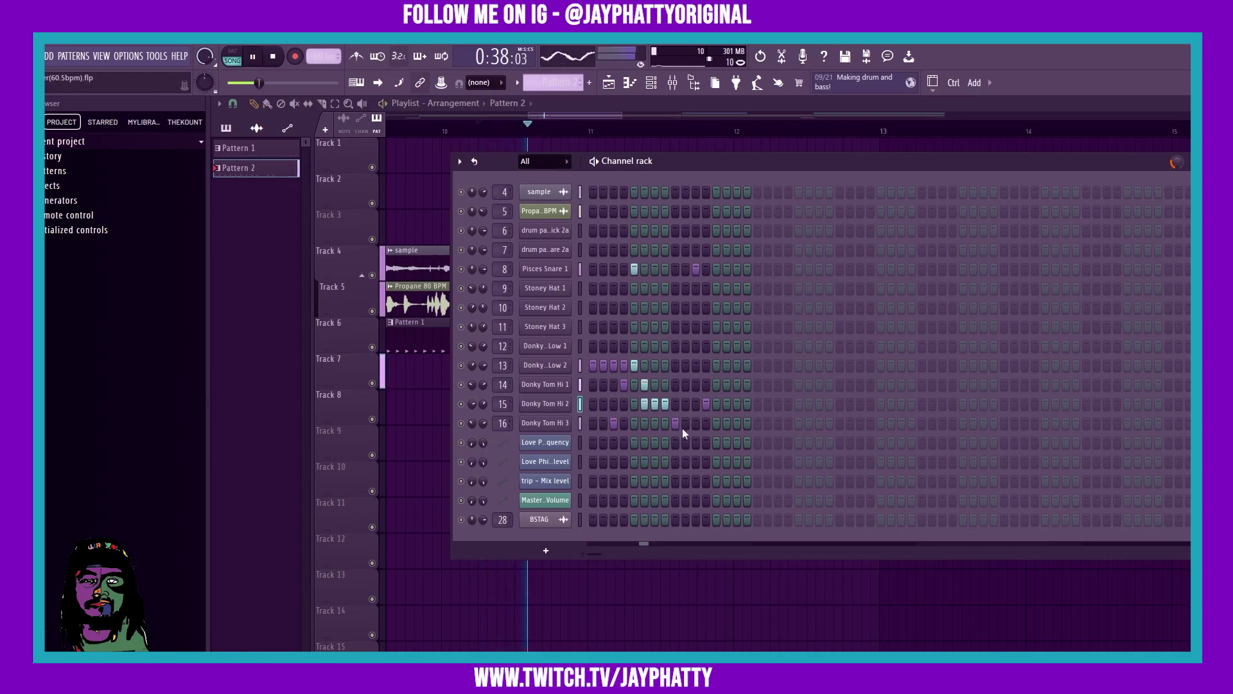
key("ctrl+alt+z")
key("ctrl+alt+z")
key("ctrl+alt+z")
key("ctrl+alt+z")
key("ctrl+alt+z")
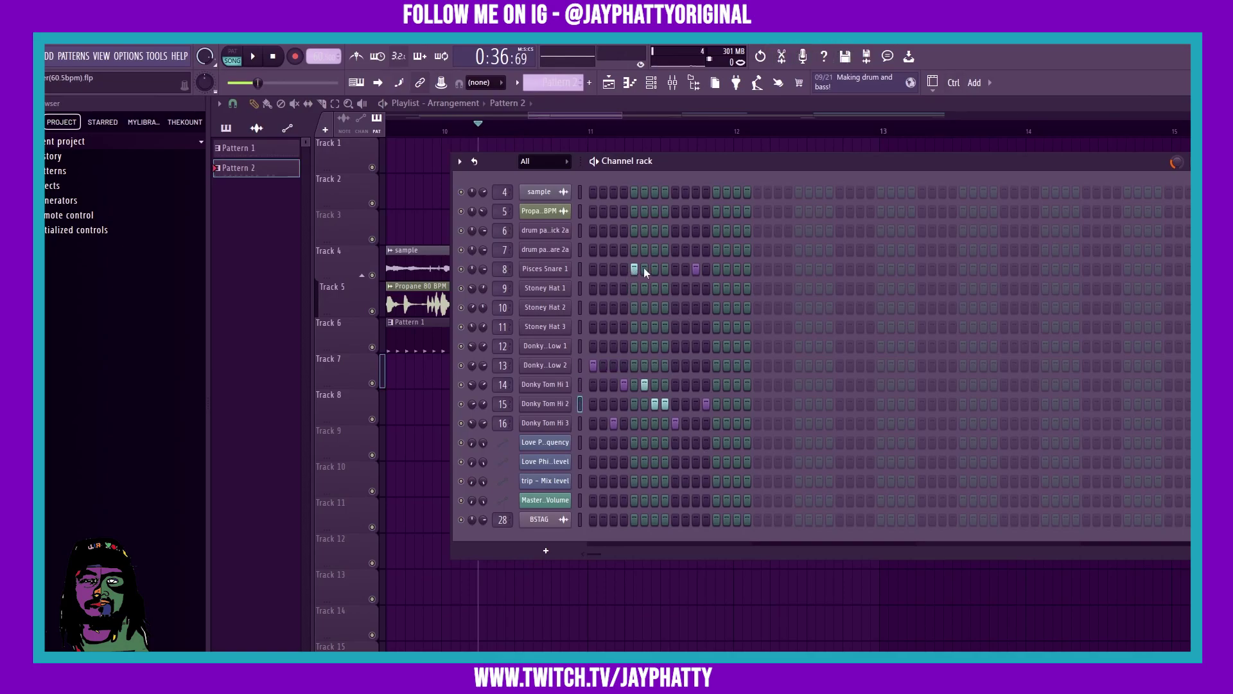
- Solo Track 7 with the Mixer and Channel rack open, and play the fill
left_click(405, 337)
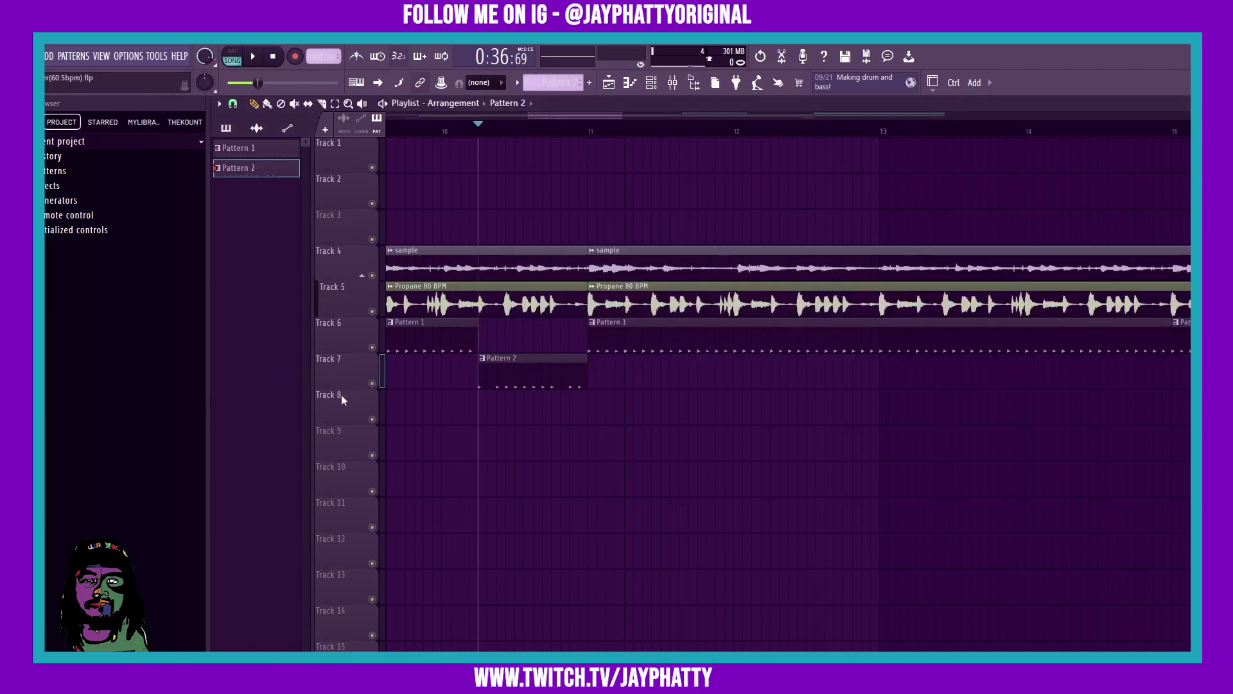
right_click(372, 383)
left_click(672, 82)
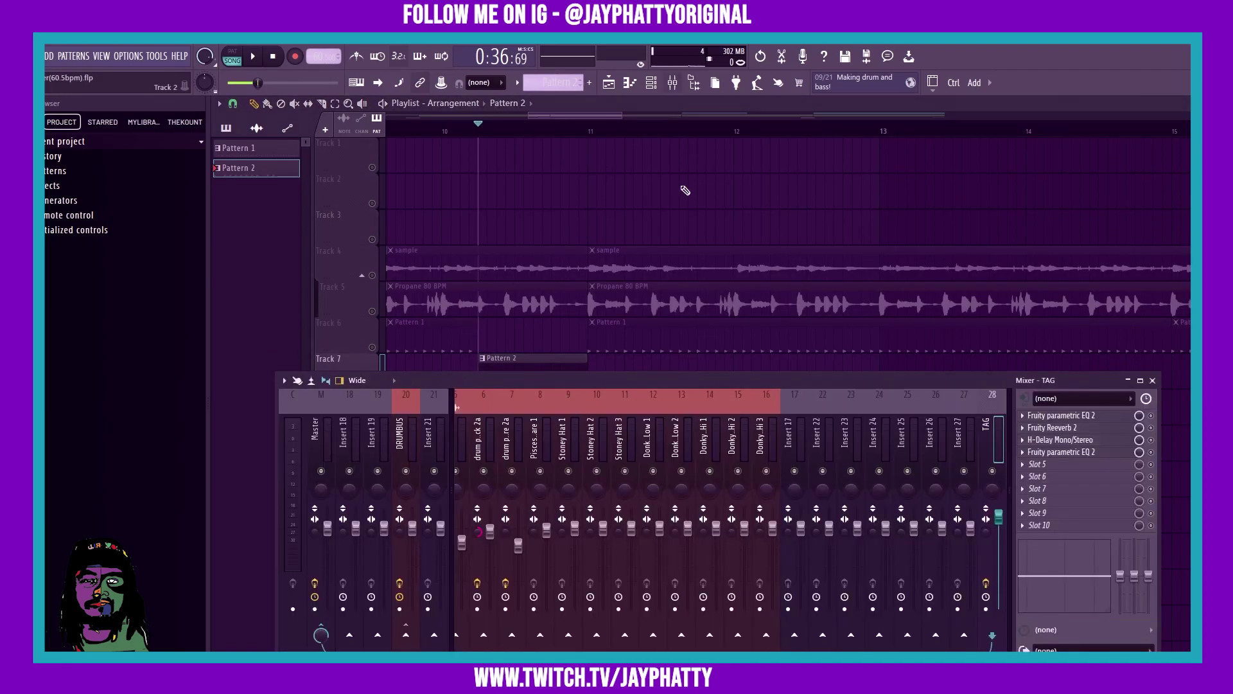
left_click(651, 83)
key("space")
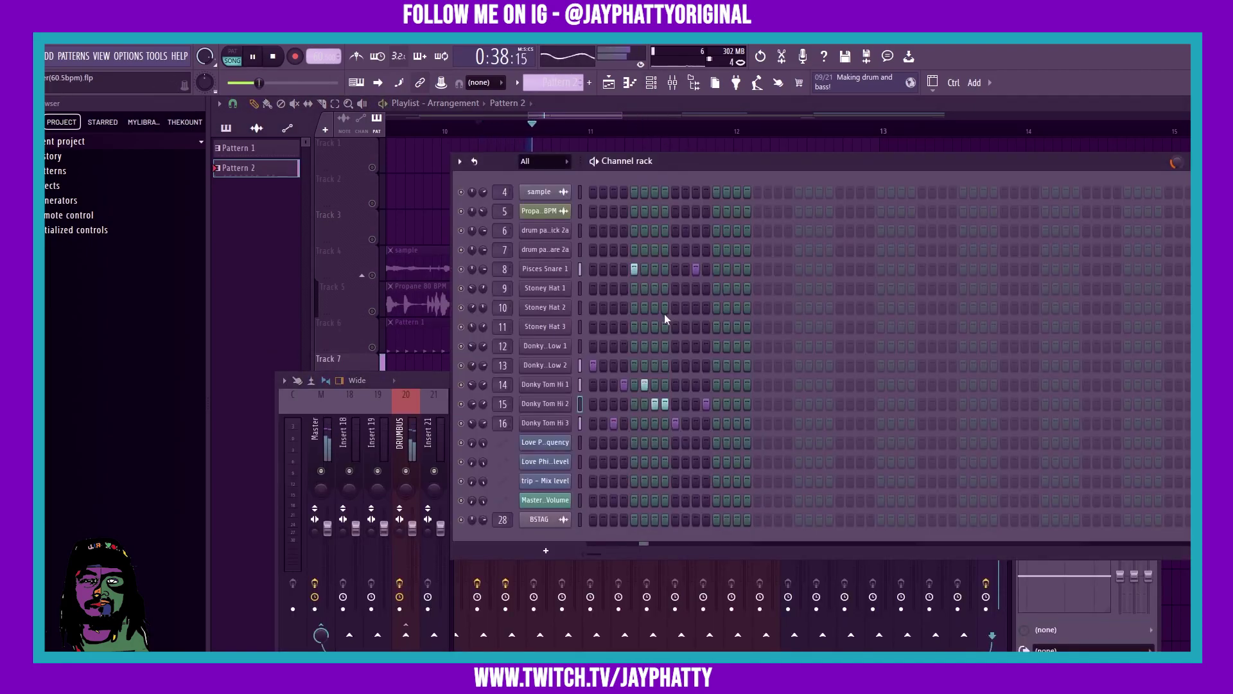
key("space")
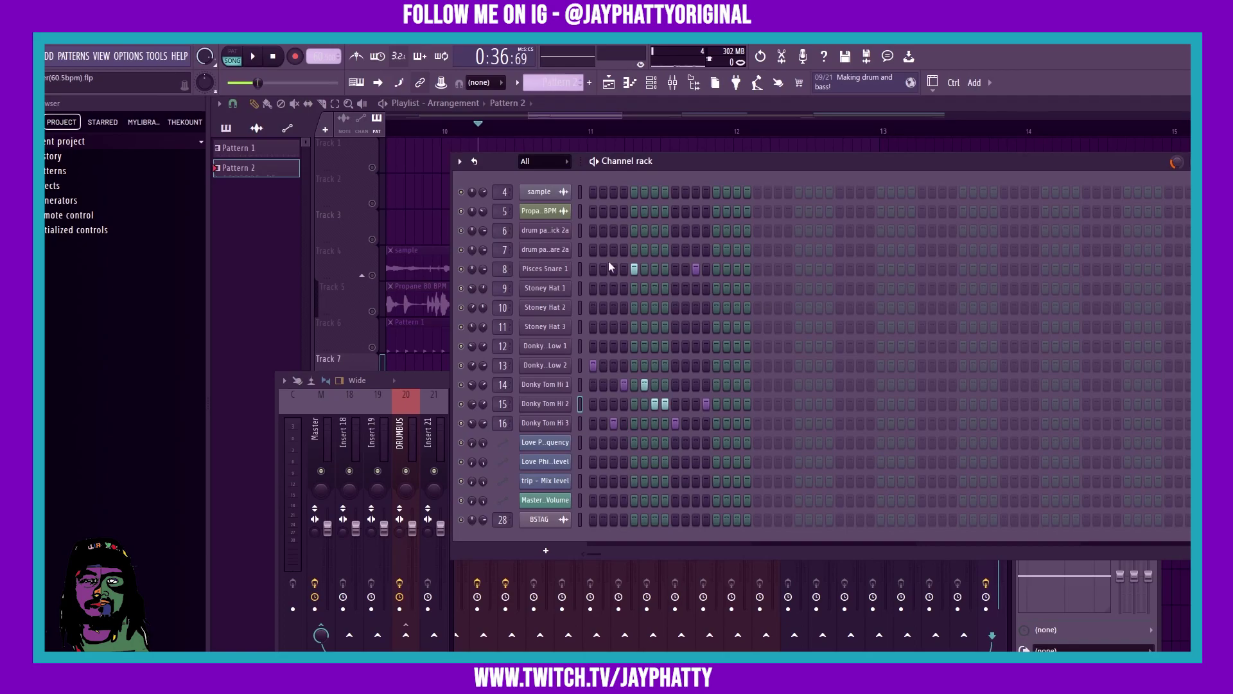
- Add kick hits on the first step and early in the fill, dropping two late hits
left_click(592, 230)
left_click(650, 228)
key("space")
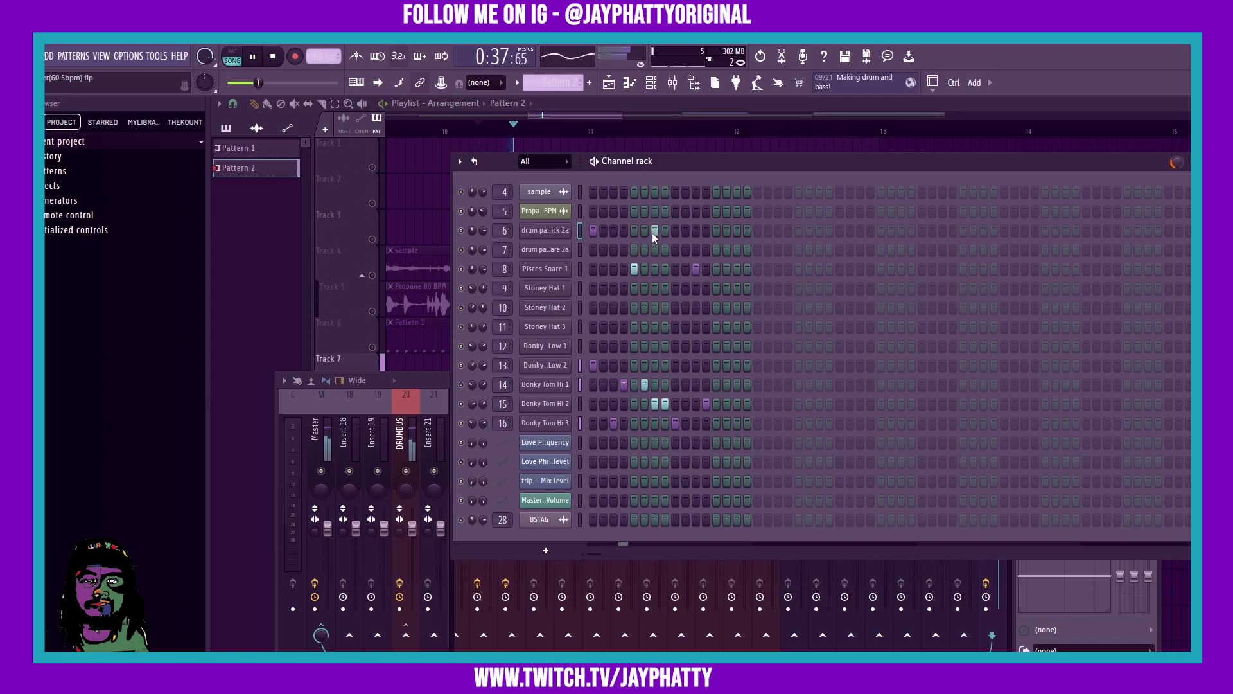
left_click(716, 230)
left_click(735, 230)
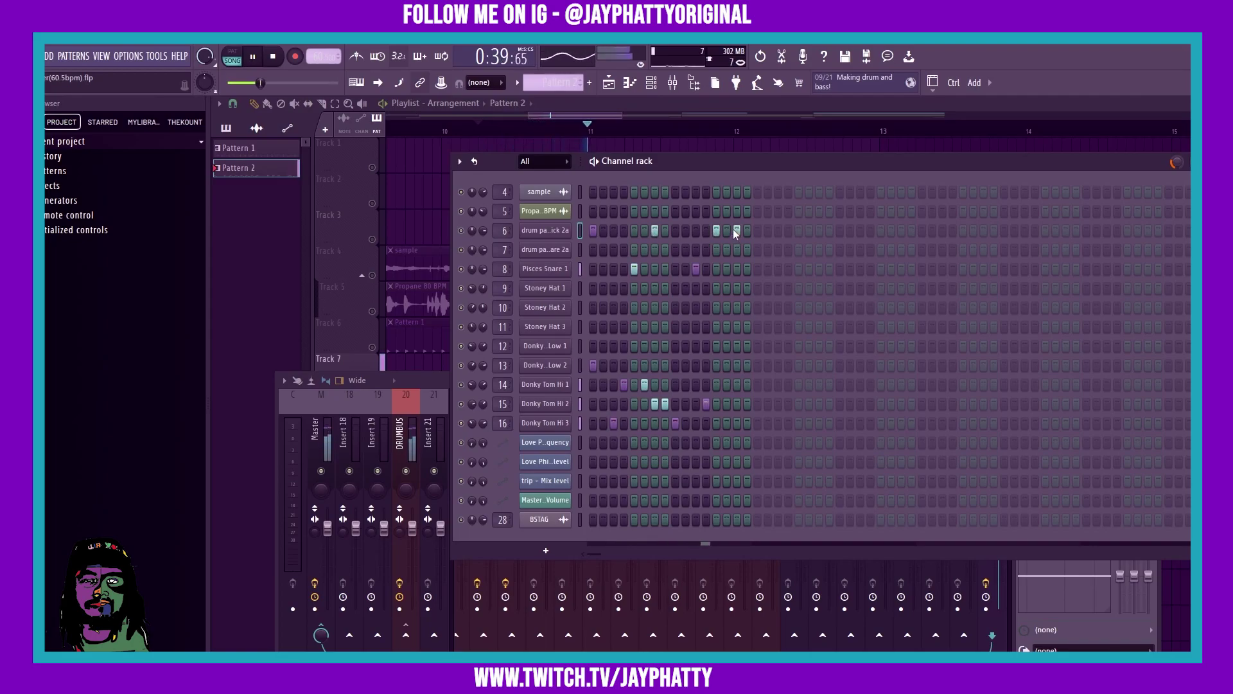
left_click(735, 230)
left_click(716, 230)
- Try three mid-fill kick hits, then stop playback and remove two of them
left_click(686, 230)
left_click(665, 230)
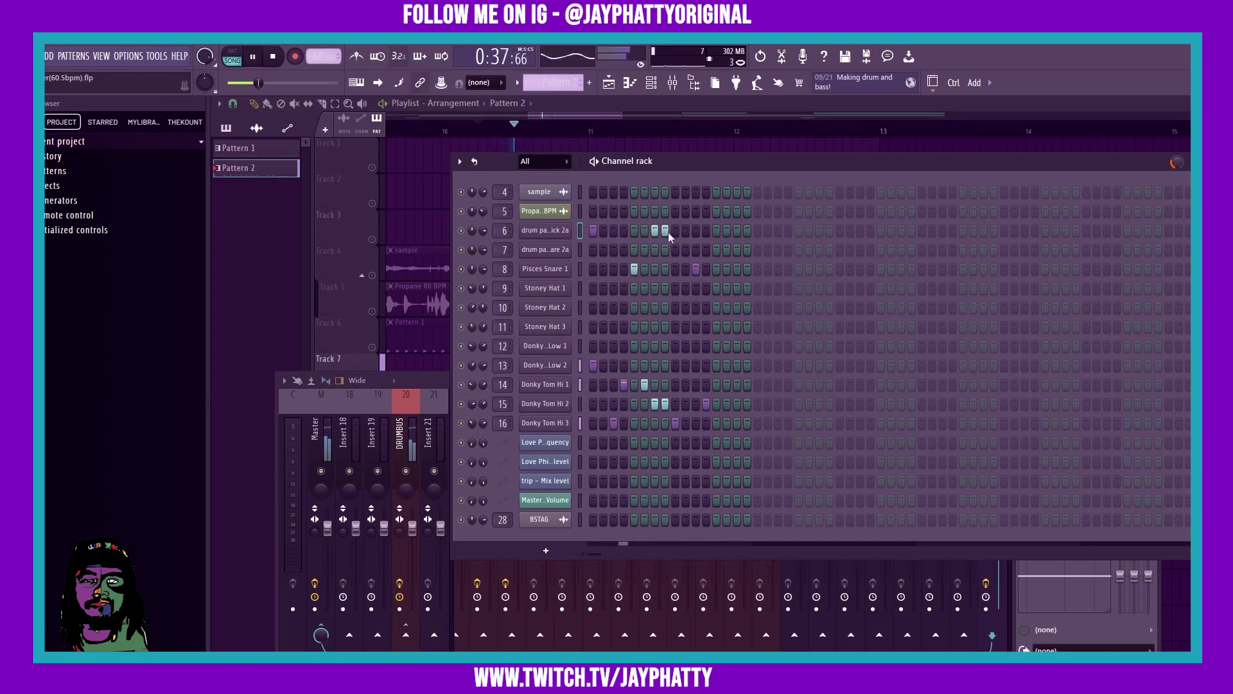
left_click(697, 230)
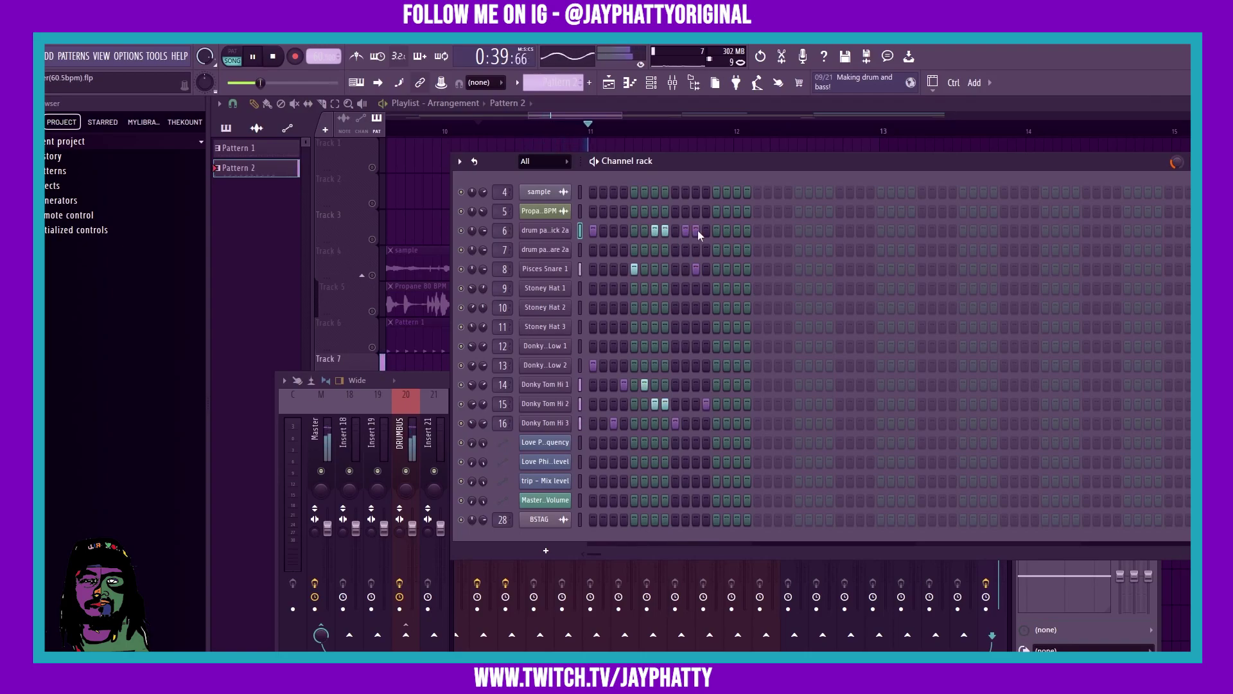
key("space")
right_click(696, 230)
right_click(685, 229)
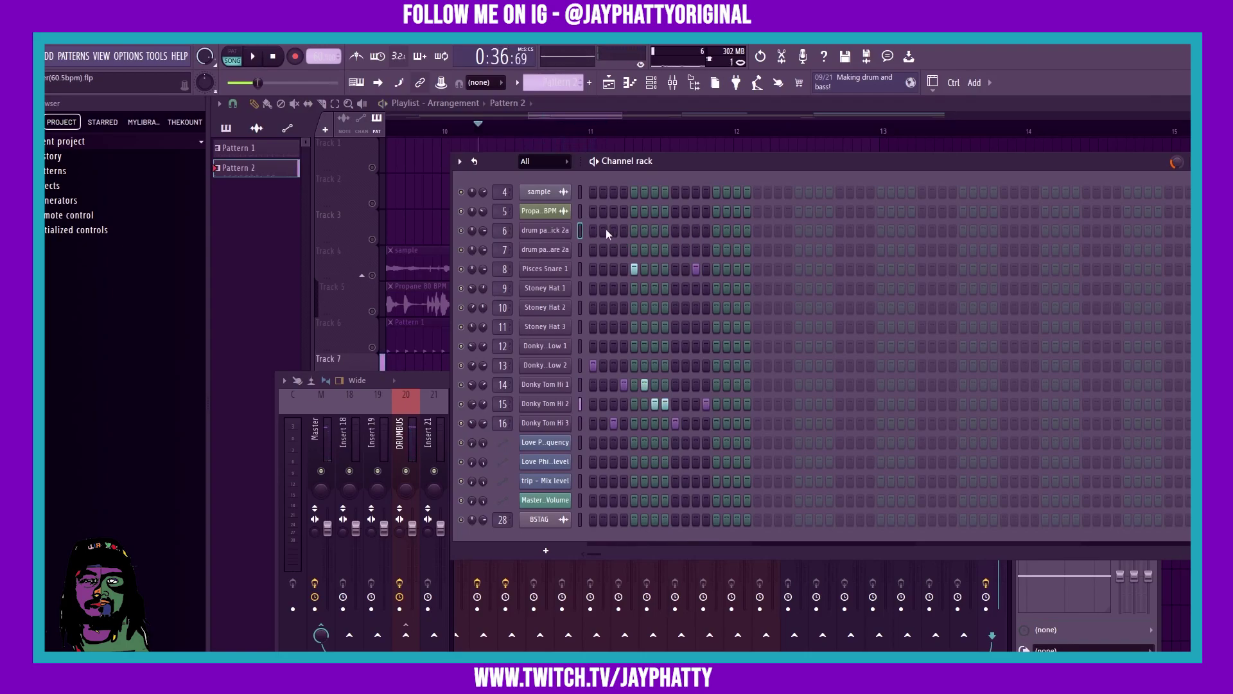
- Lay tom hits across the Donky Low and Donky Tom Hi 1–3 rows while looping
right_click(631, 364)
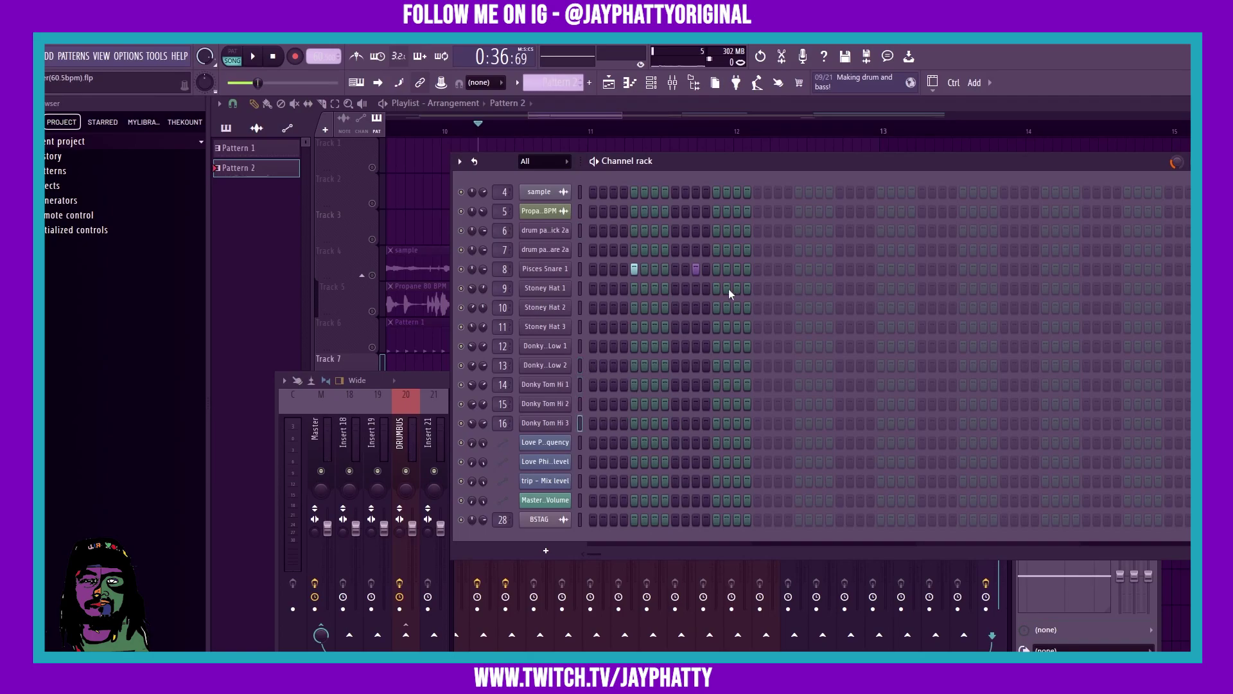
key("space")
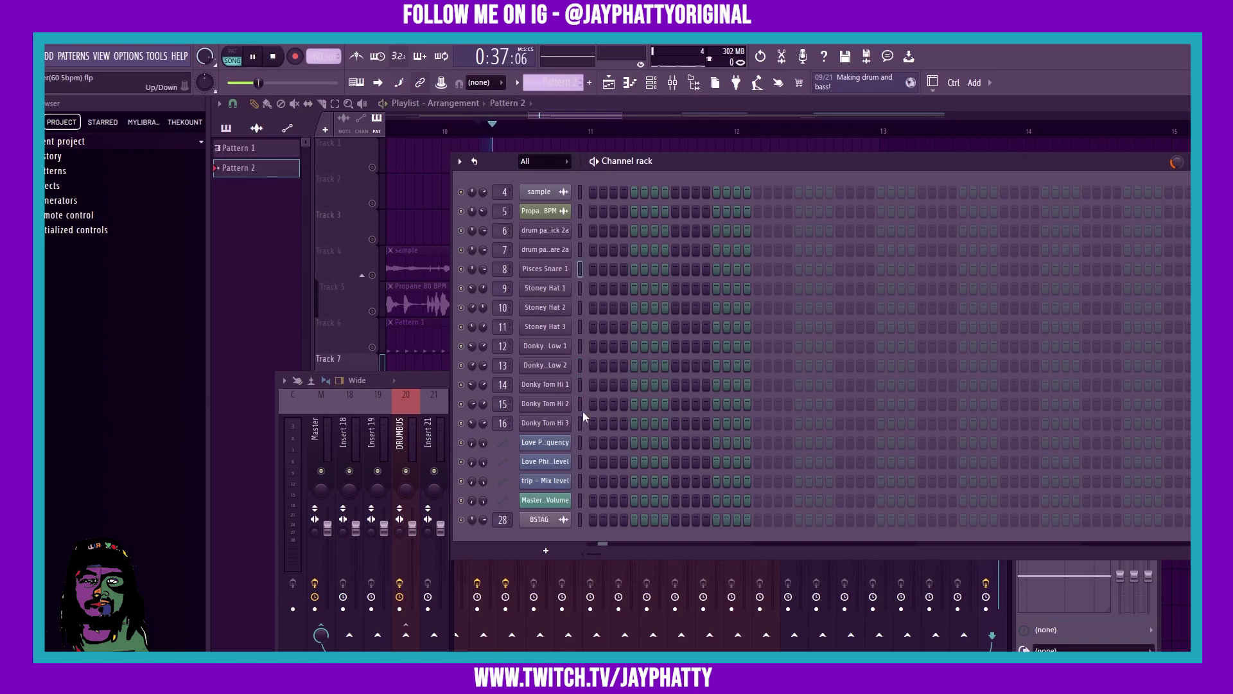
key("space")
left_click(593, 345)
key("space")
left_click(613, 346)
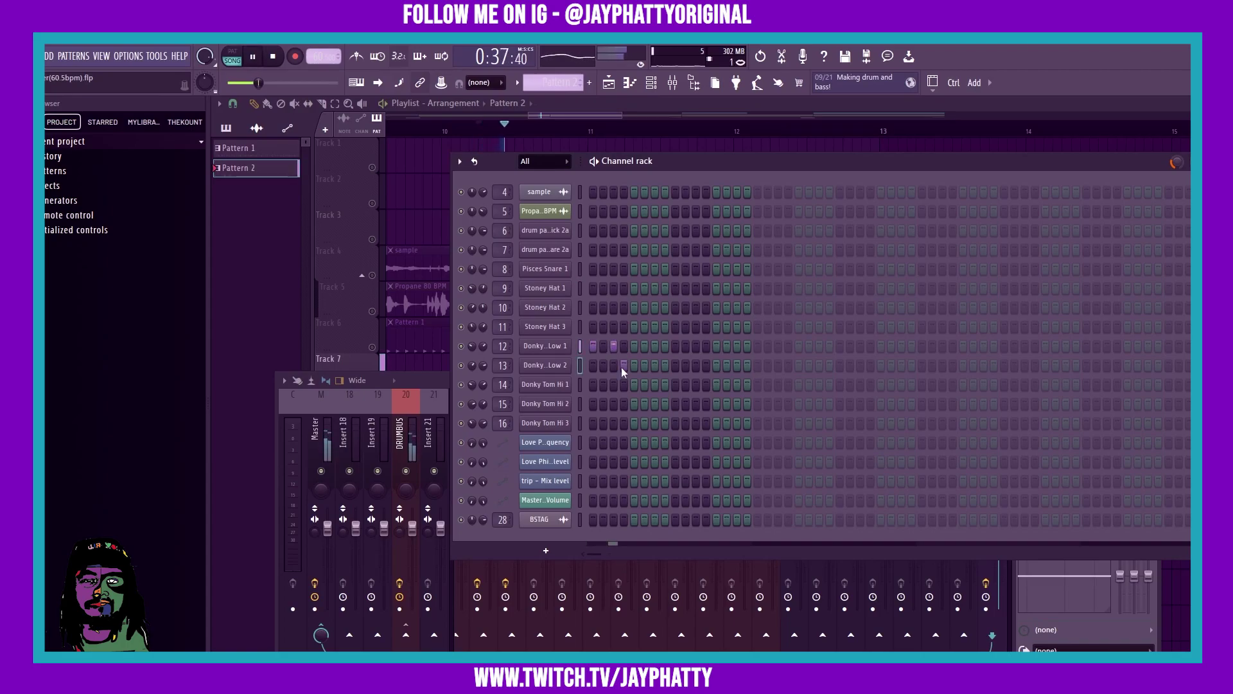
left_click(624, 364)
left_click(645, 384)
left_click(665, 384)
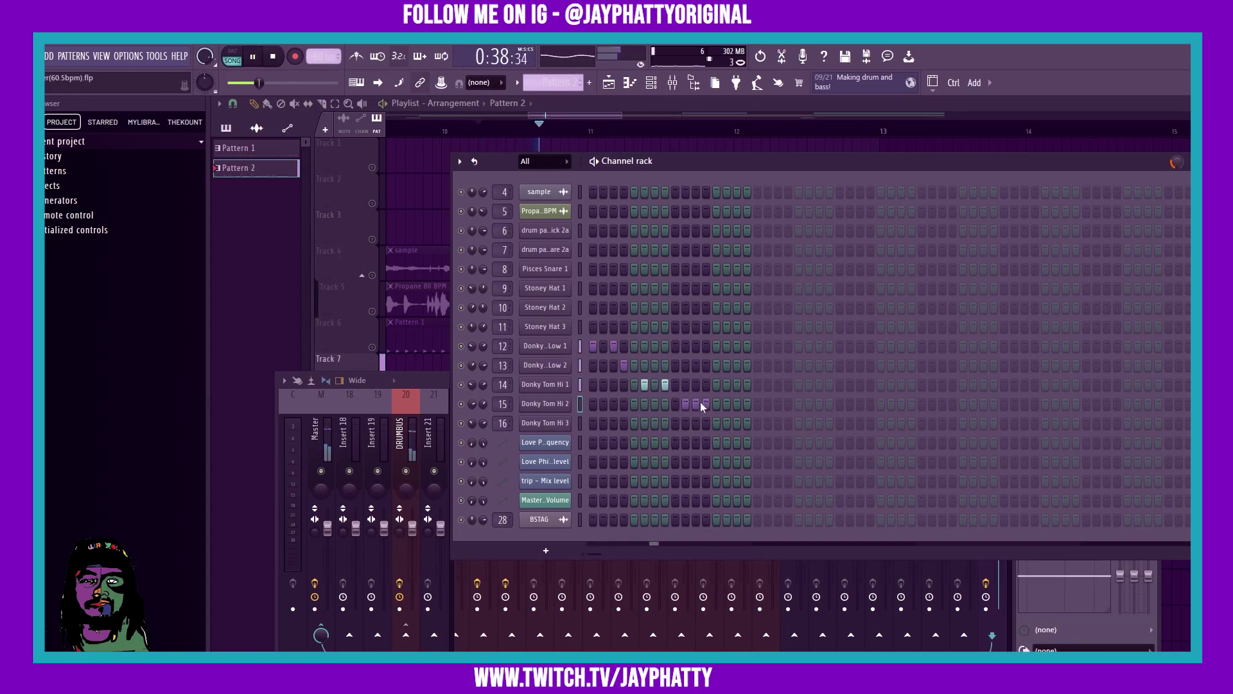
left_click(726, 404)
left_click(737, 422)
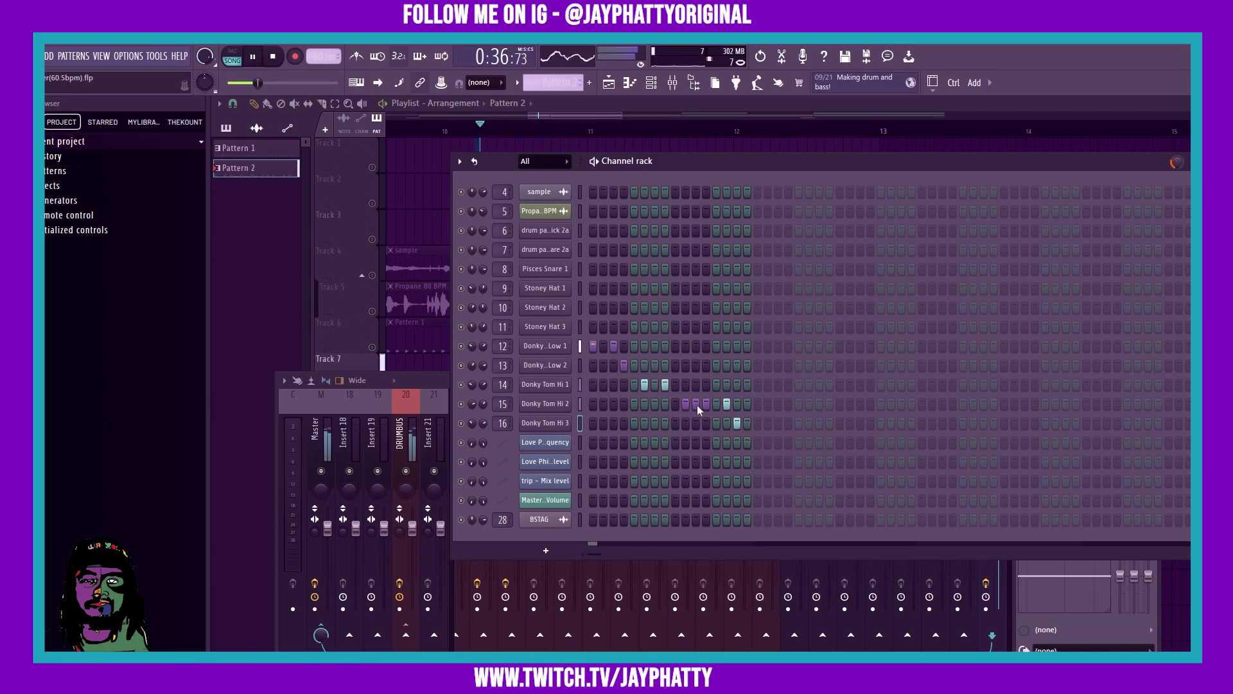
- Thin out the Donky Tom Hi 2 and Hi 3 hits, keeping one Hi 3 hit
left_click(737, 423)
left_click(726, 403)
left_click(706, 404)
left_click(696, 404)
left_click(695, 365)
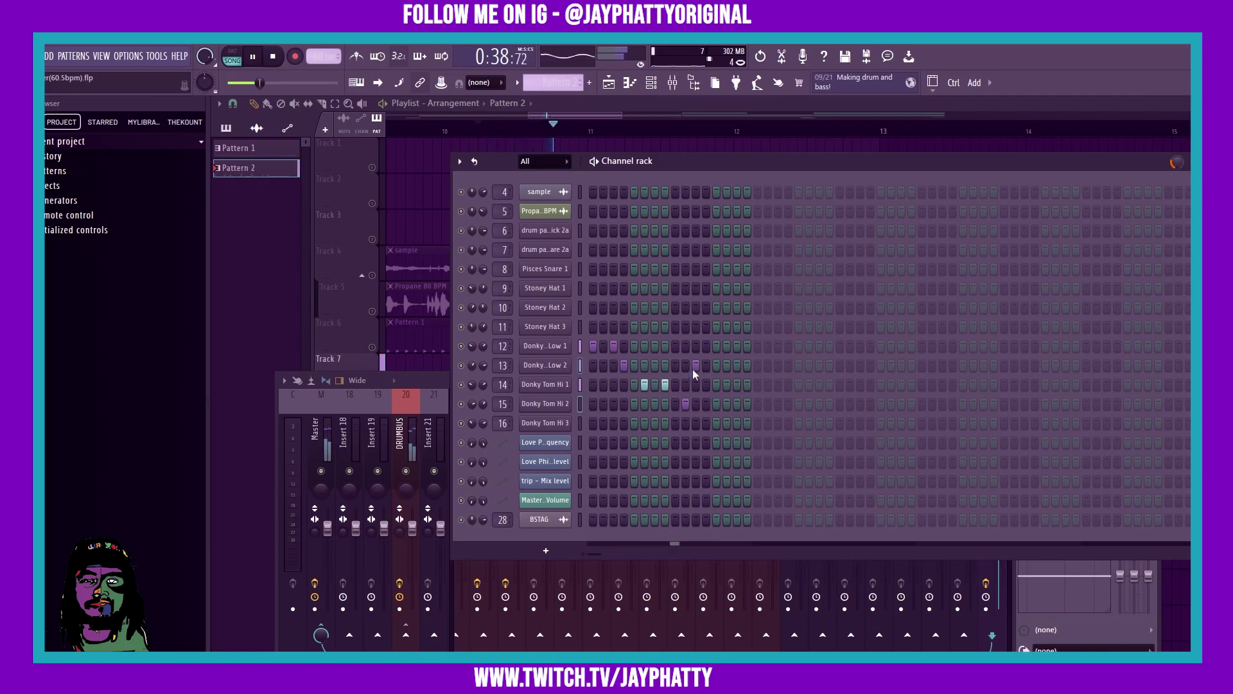
left_click(706, 384)
left_click(706, 384)
left_click(696, 365)
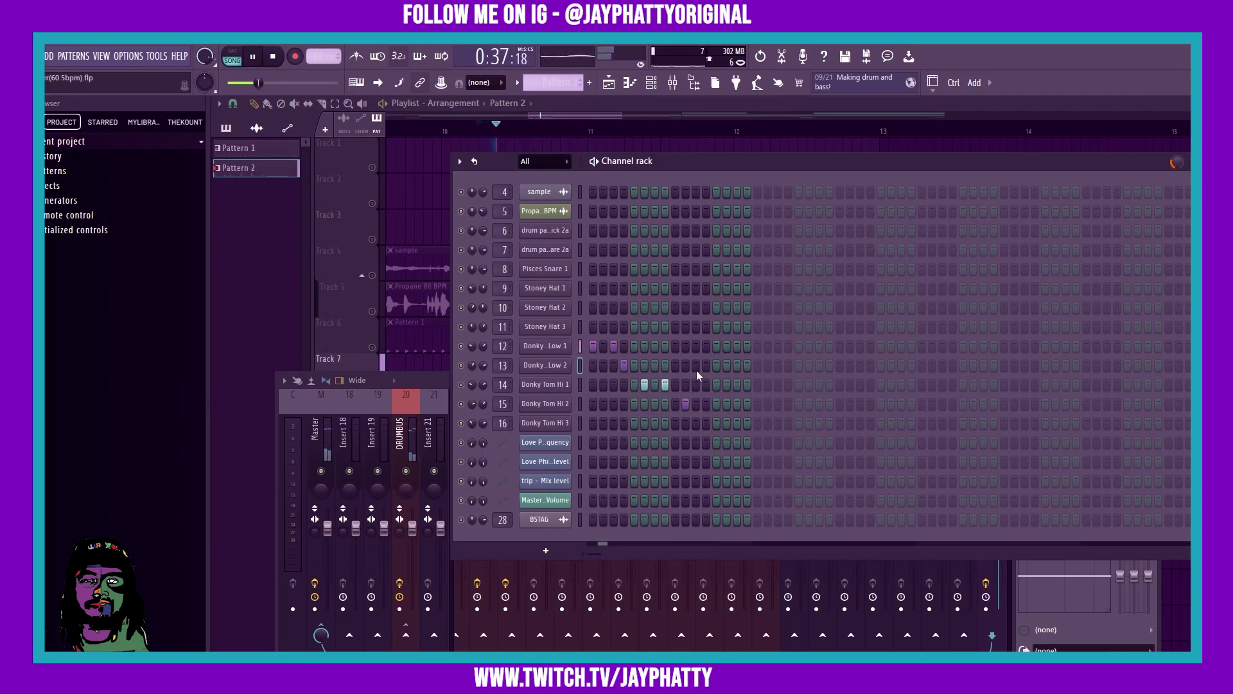
left_click(675, 422)
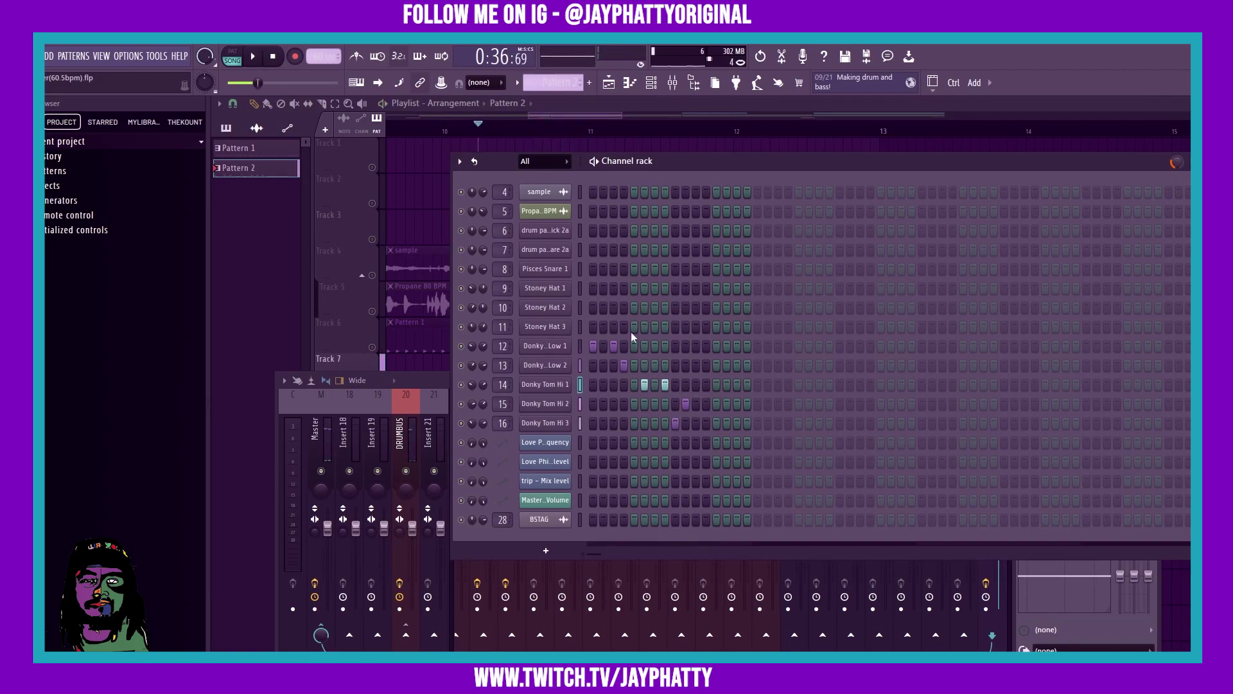
- Add kick hits on row 6 of the fill, ending with four kicks
key("space")
key("space")
left_click(593, 230)
left_click(613, 230)
left_click(665, 230)
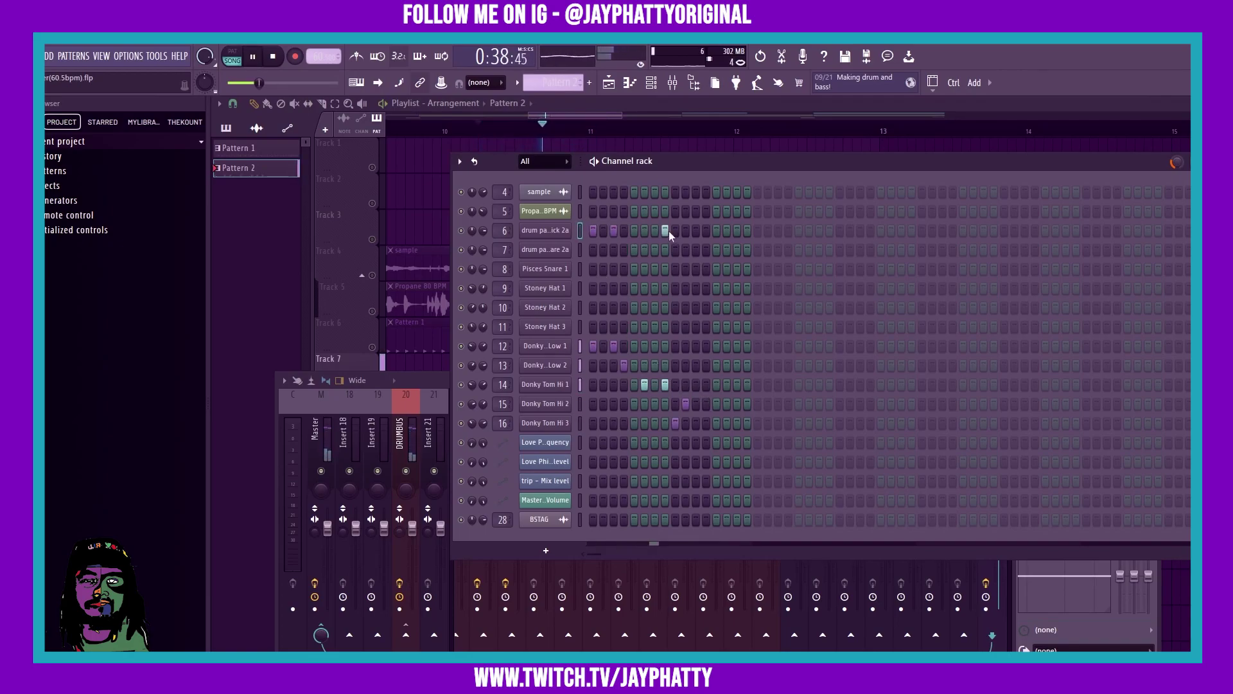
left_click(675, 230)
left_click(665, 230)
left_click(696, 230)
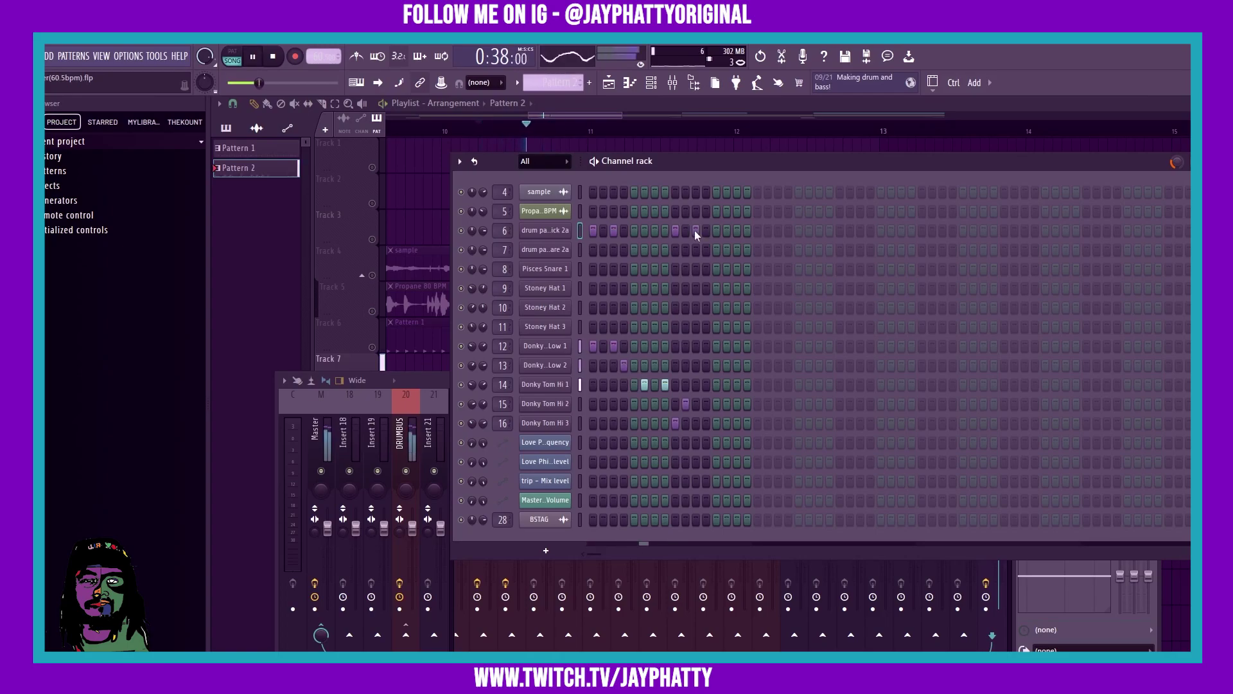
key("space")
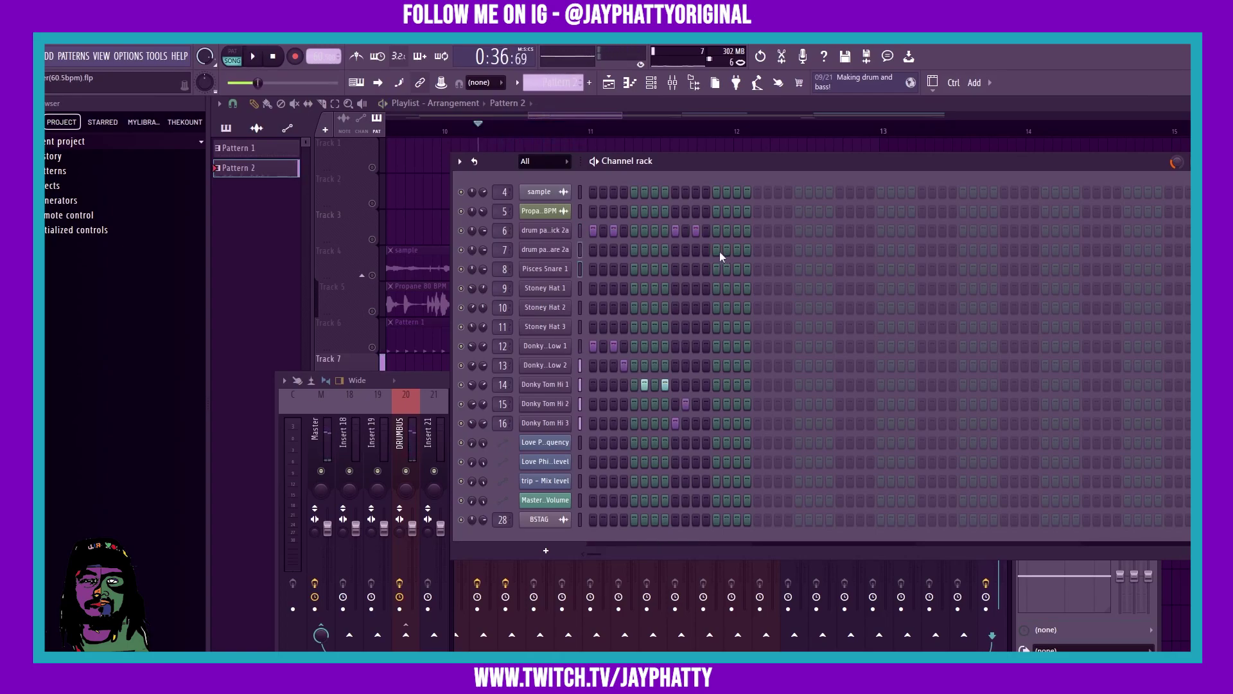
key("space")
- Add a single snare hit on row 7, trying and removing extra snare hits
left_click(706, 249)
left_click(624, 249)
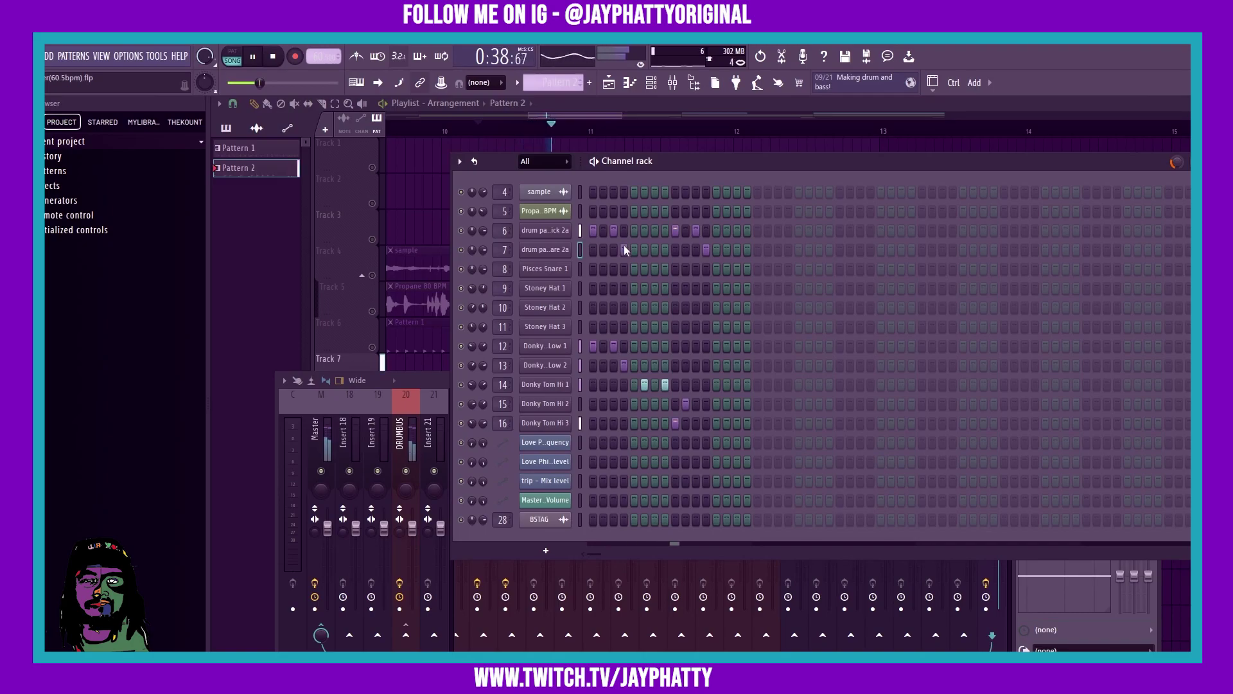
left_click(624, 249)
left_click(634, 249)
left_click(706, 249)
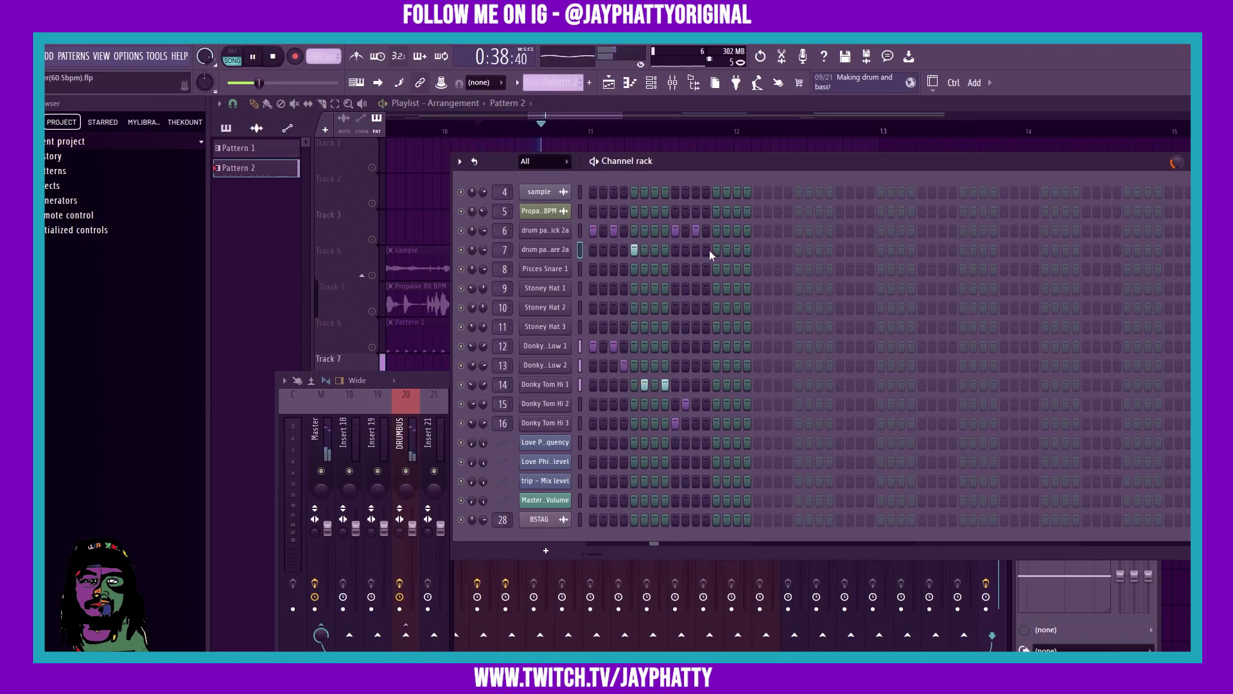
left_click(715, 250)
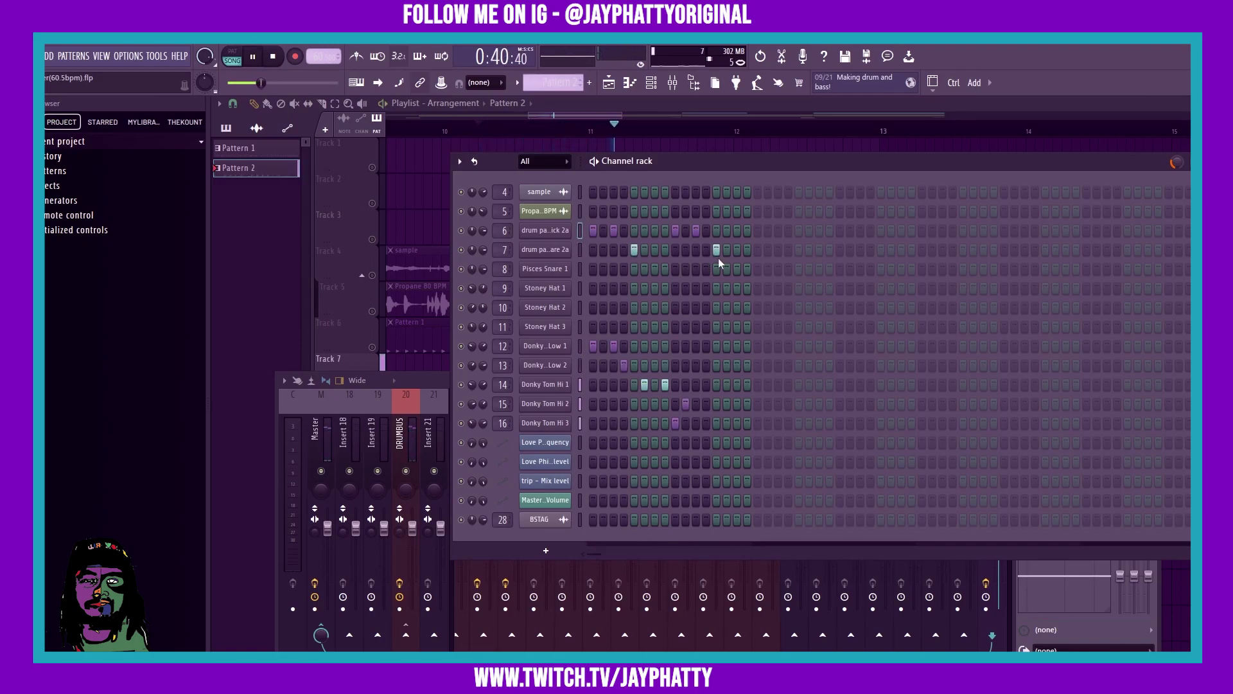
left_click(716, 249)
key("space")
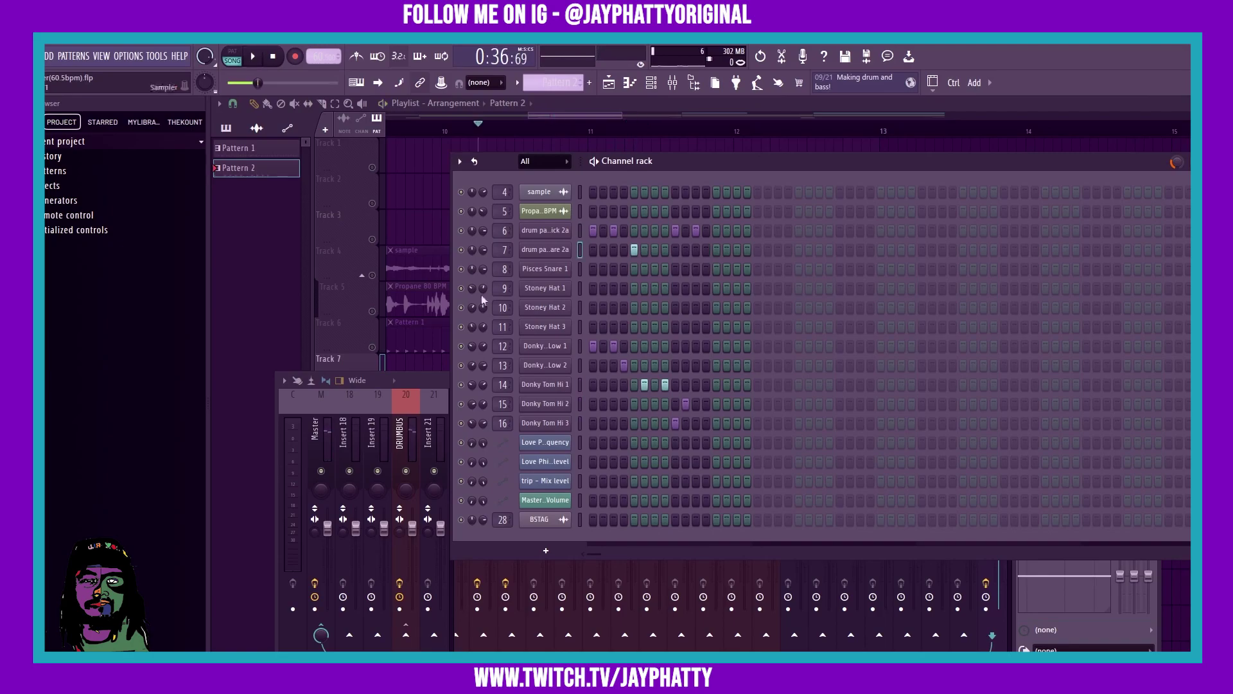
- Play the arrangement in the Playlist to hear the fill in context
left_click(299, 339)
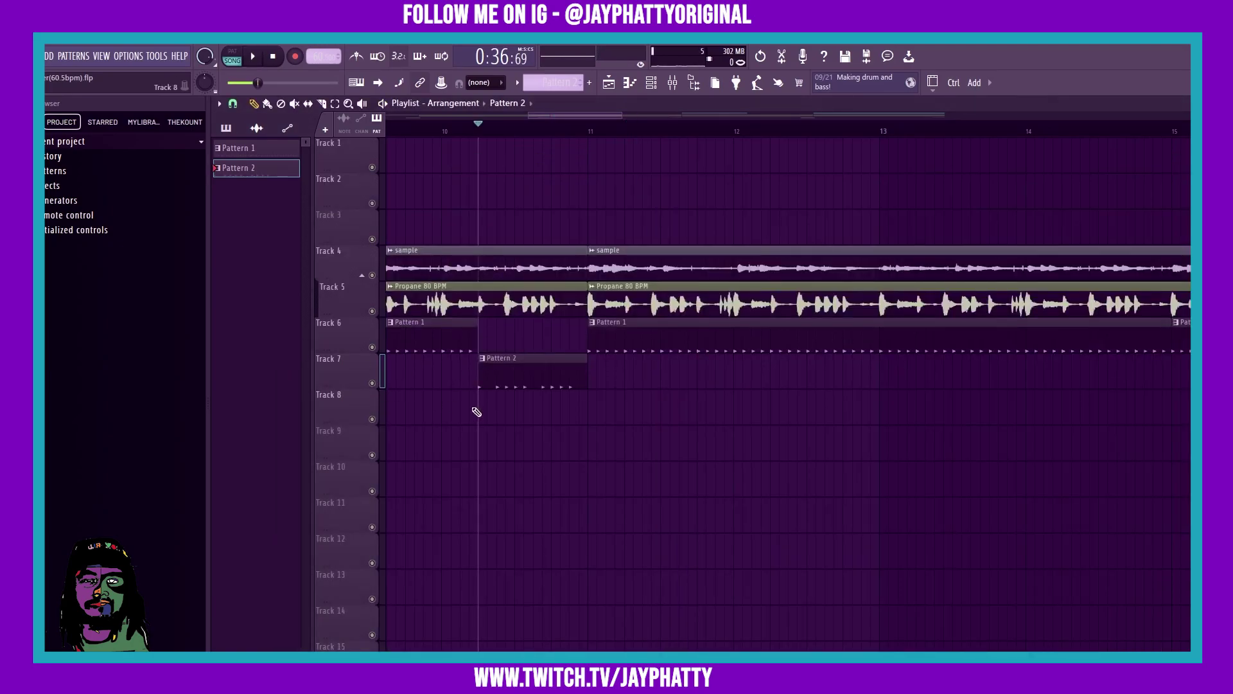
key("space")
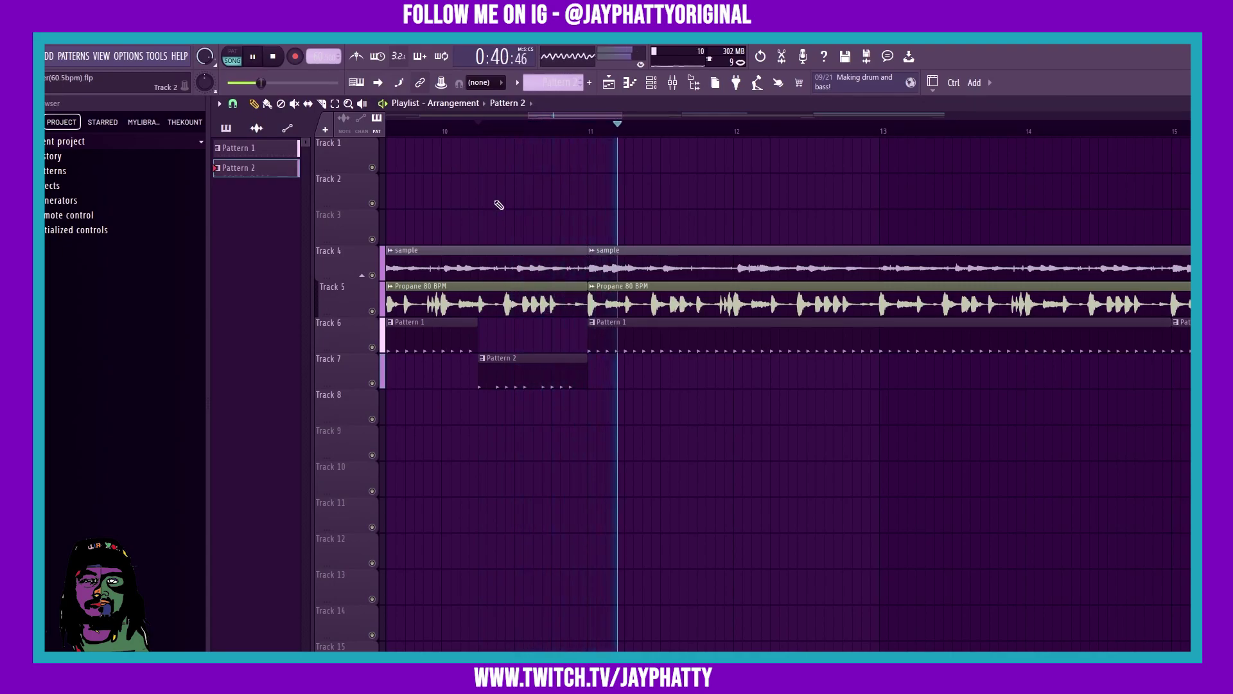
key("space")
- Clear all four kick hits in the Channel rack and move the rack aside
left_click(651, 82)
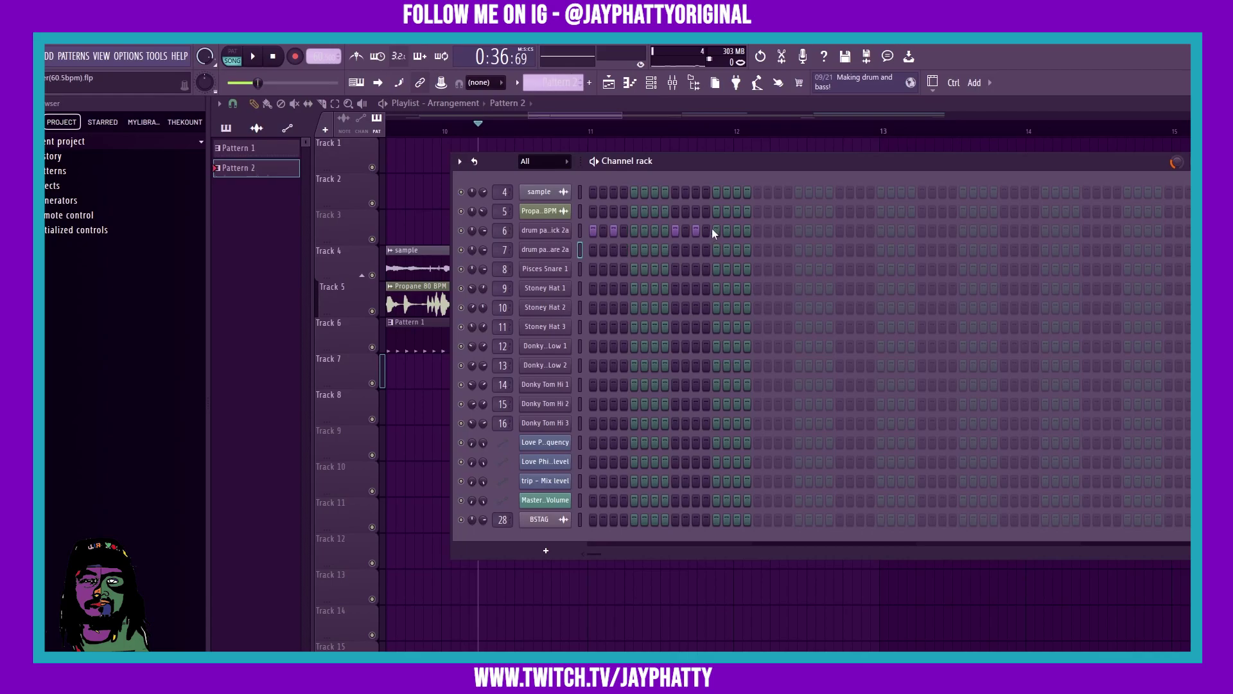
left_click(696, 230)
left_click(675, 230)
left_click(613, 230)
left_click(593, 230)
left_click_drag(705, 158, 670, 152)
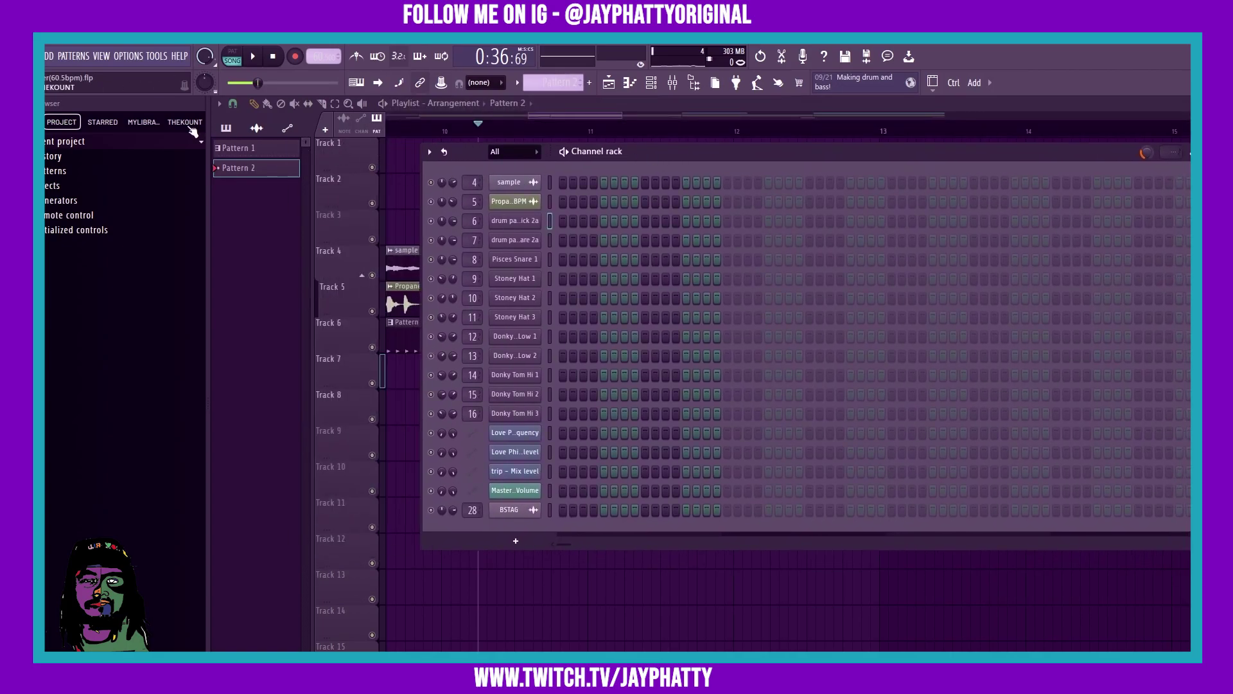
- Open the Memory Bank Drum Pack 3 Fills folder under THEKOUNT in the Browser
left_click(143, 122)
left_click(84, 314)
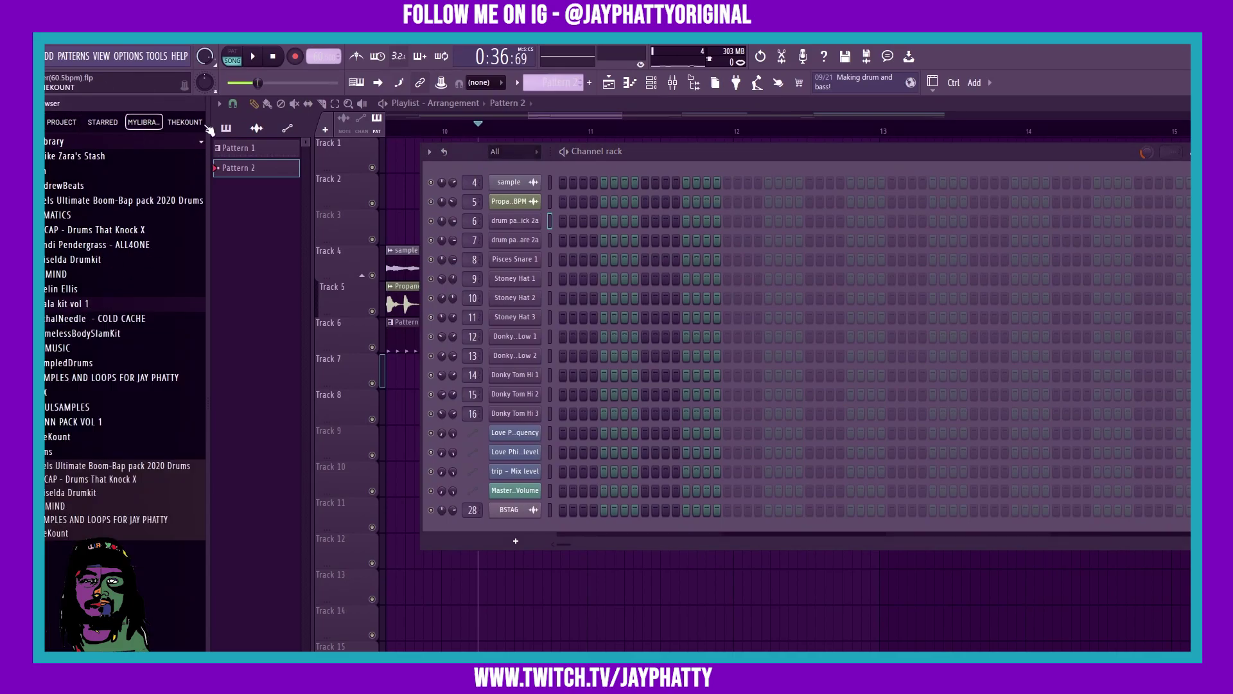
left_click(185, 122)
left_click(74, 281)
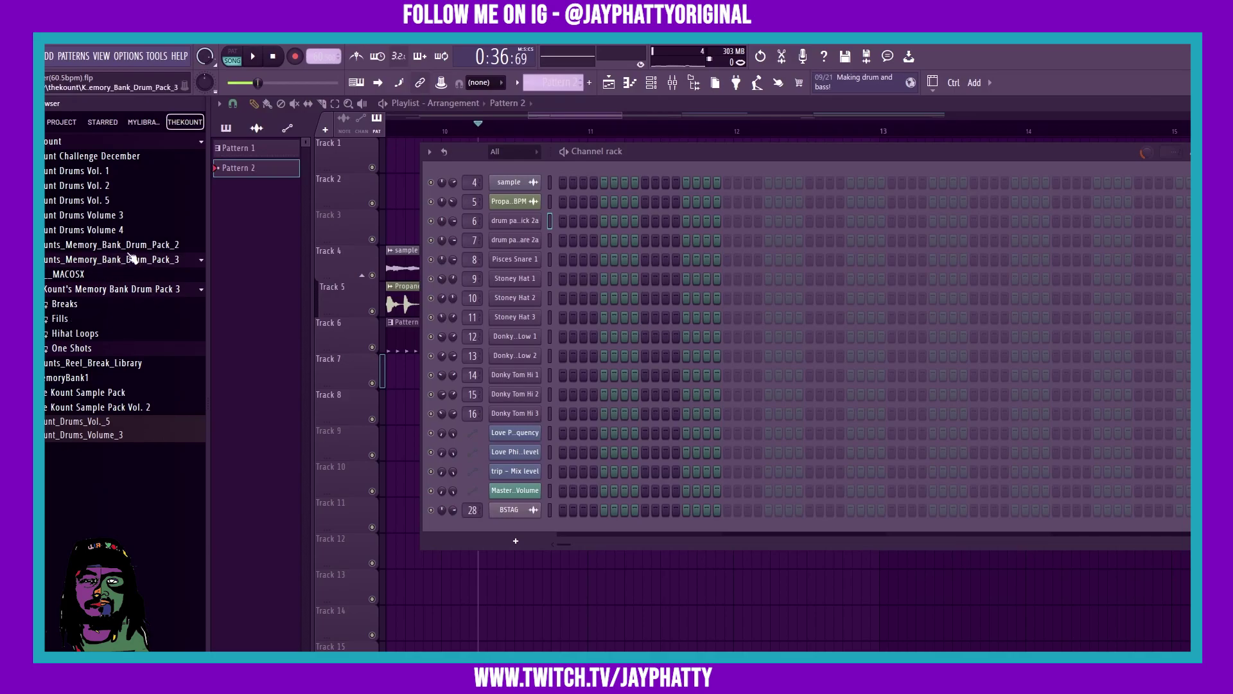
left_click(109, 319)
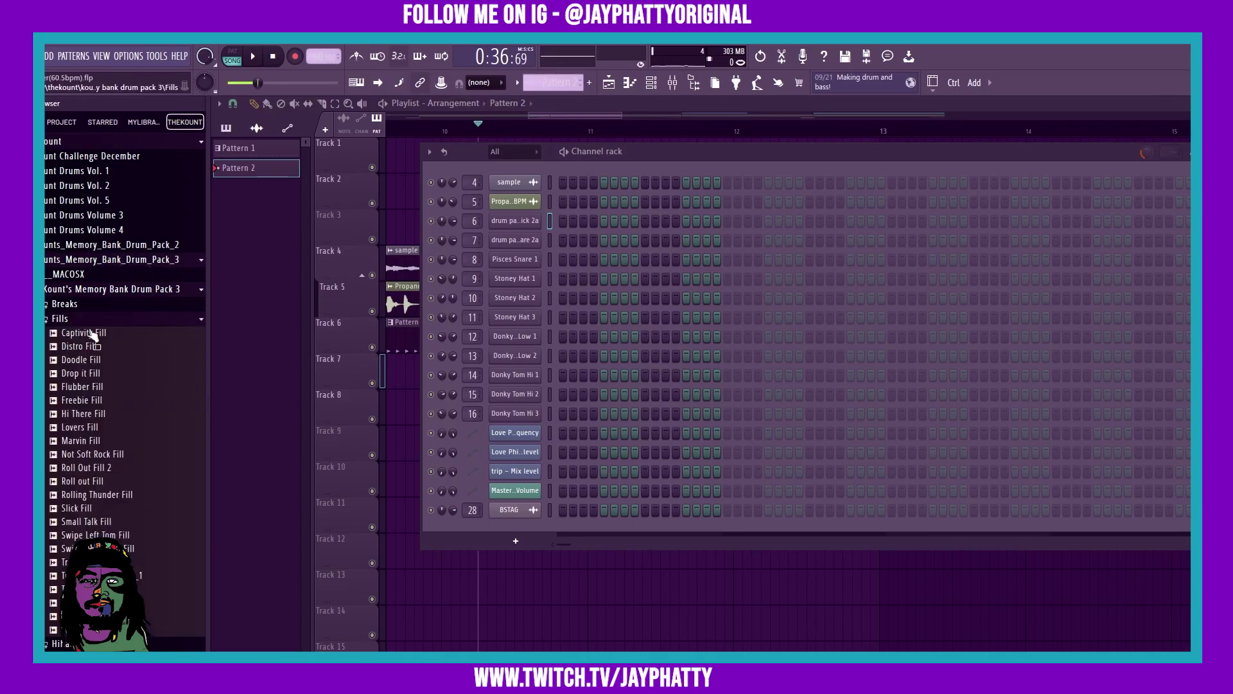
- Preview the Captivity, Distro, Doodle, Roll Out and Rolling Thunder fill samples
left_click(91, 333)
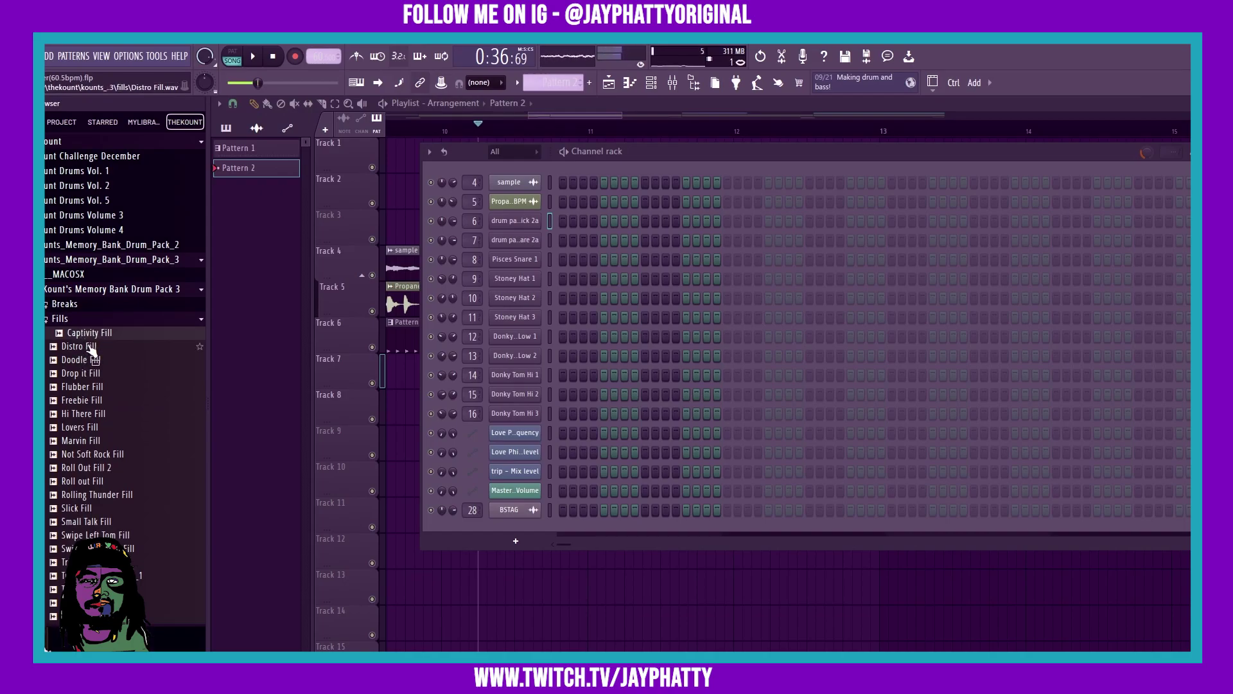
left_click(90, 347)
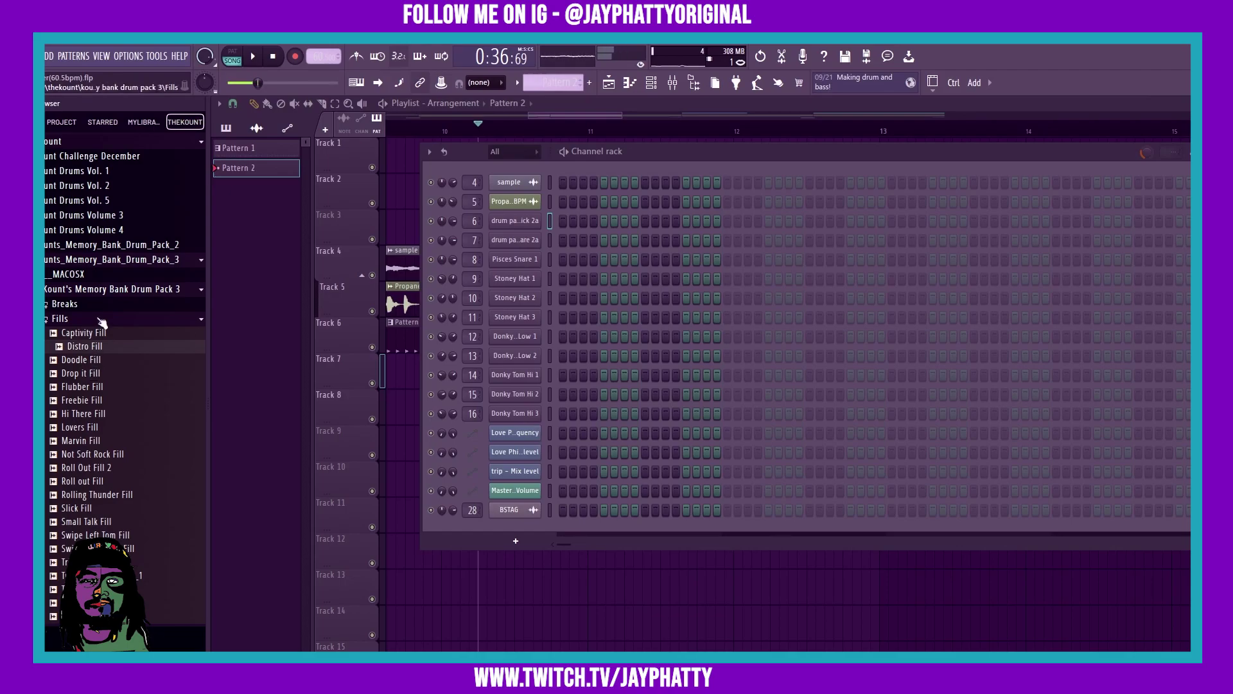
left_click(273, 57)
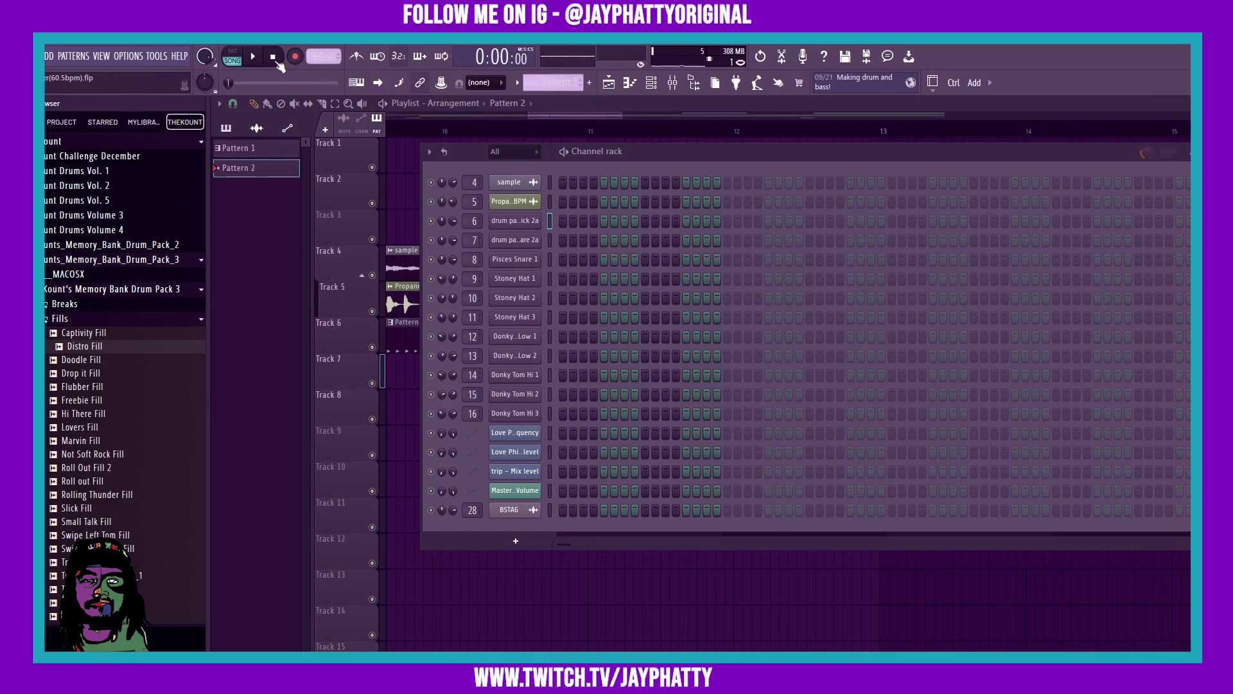
left_click(92, 364)
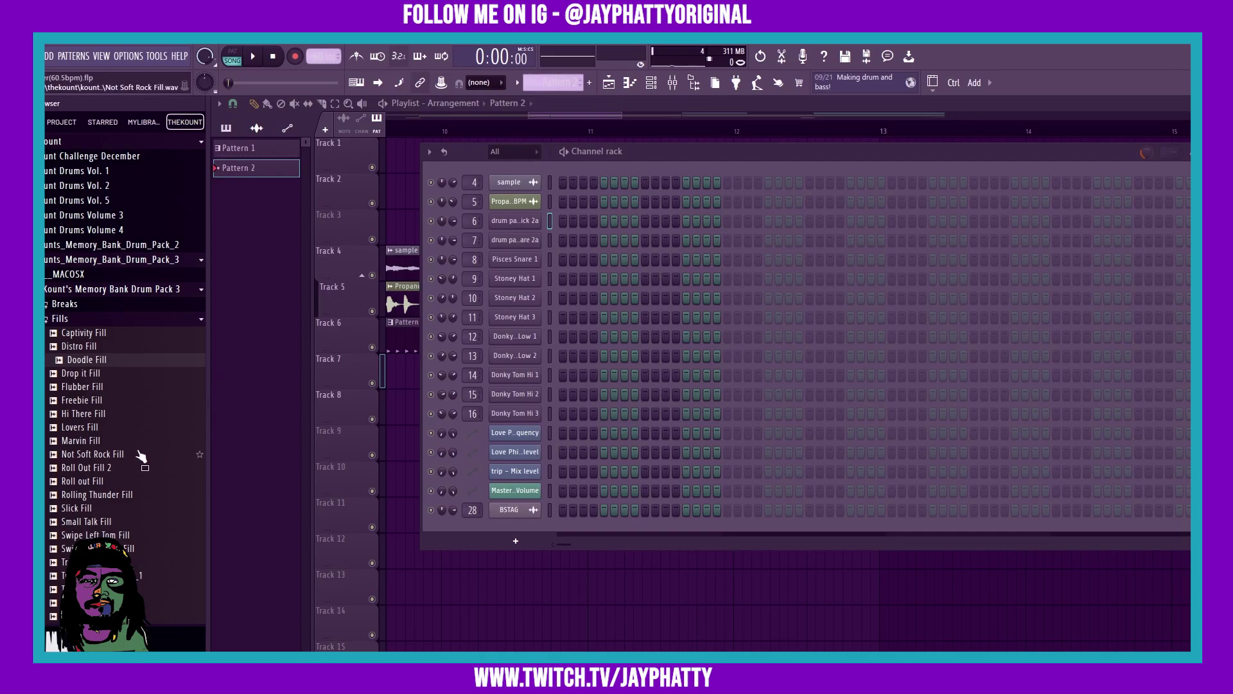
left_click(95, 469)
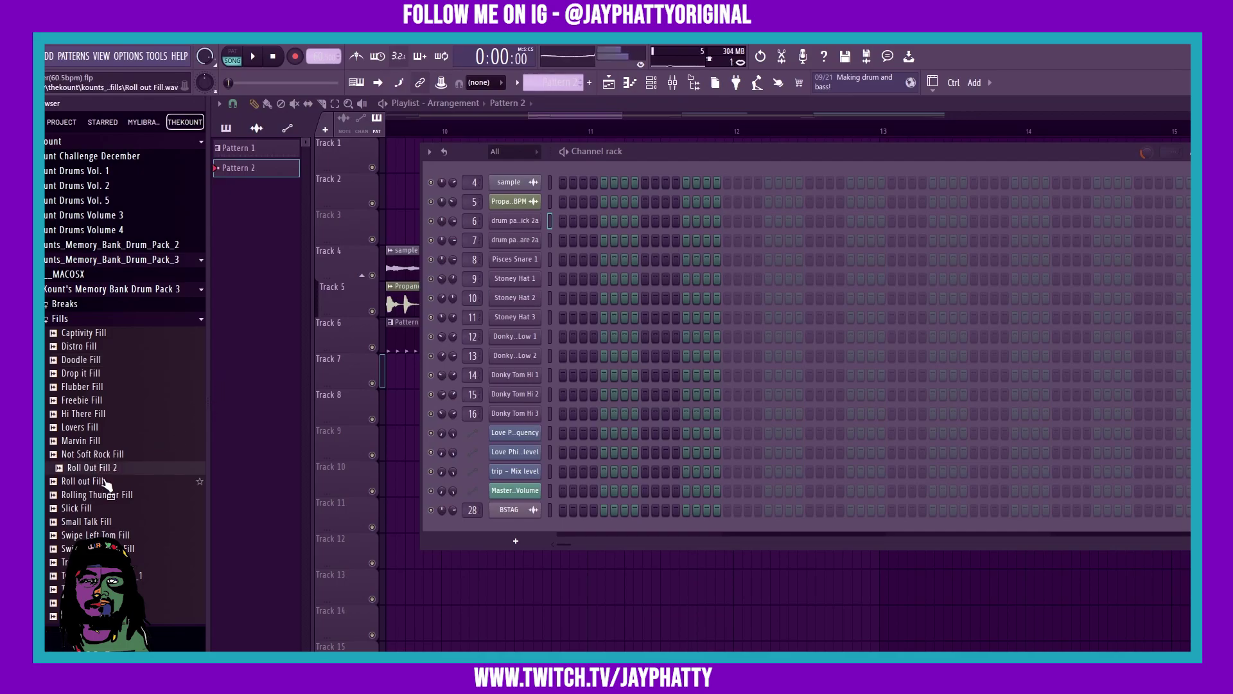
left_click(100, 482)
left_click(117, 500)
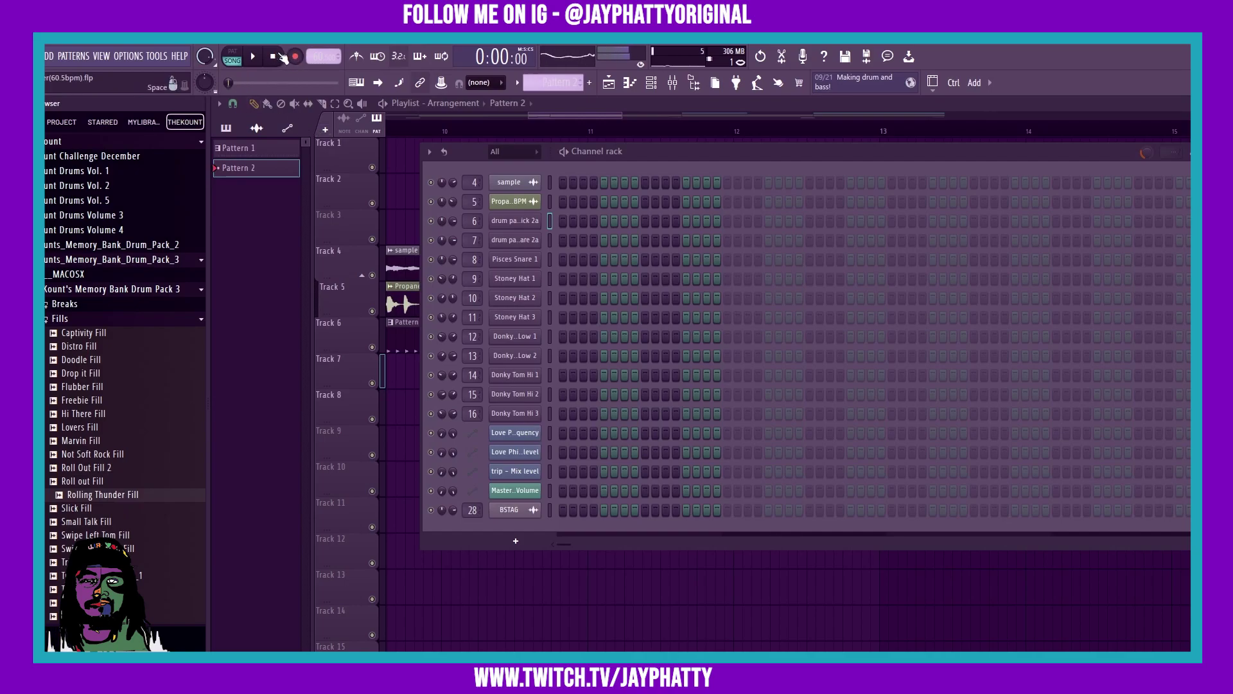
left_click_drag(658, 159, 622, 168)
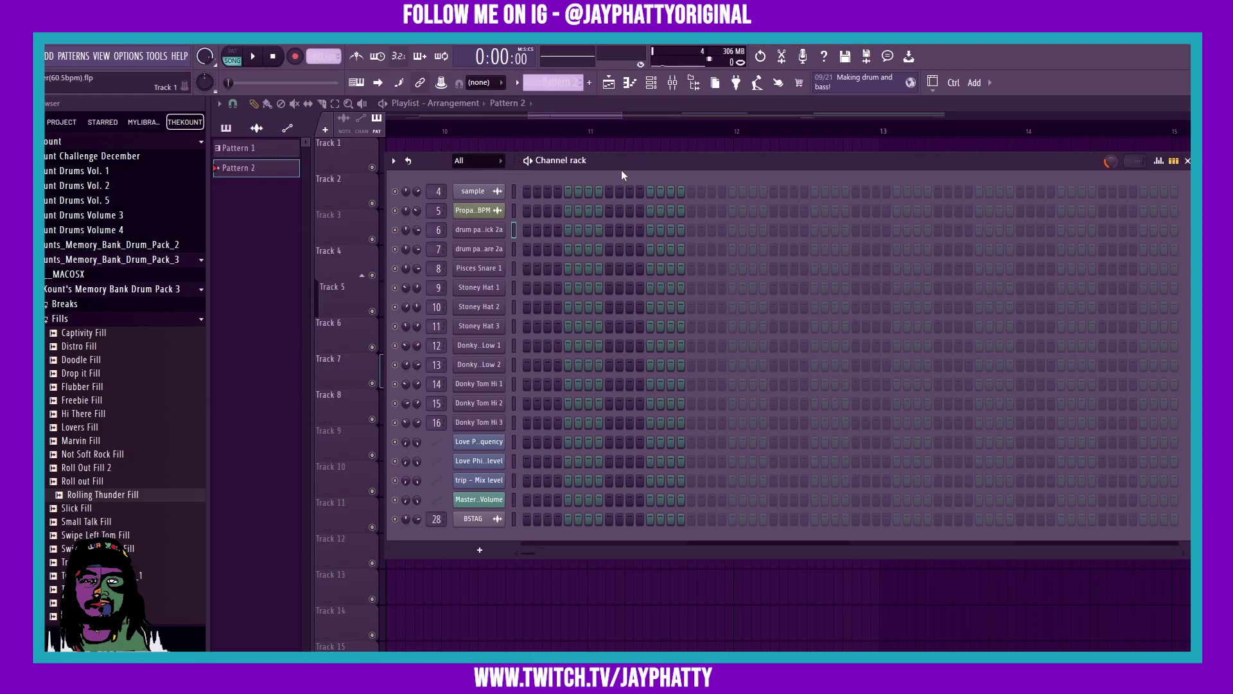
- Close the Channel rack and scroll the Playlist to show the full arrangement
left_click(1187, 161)
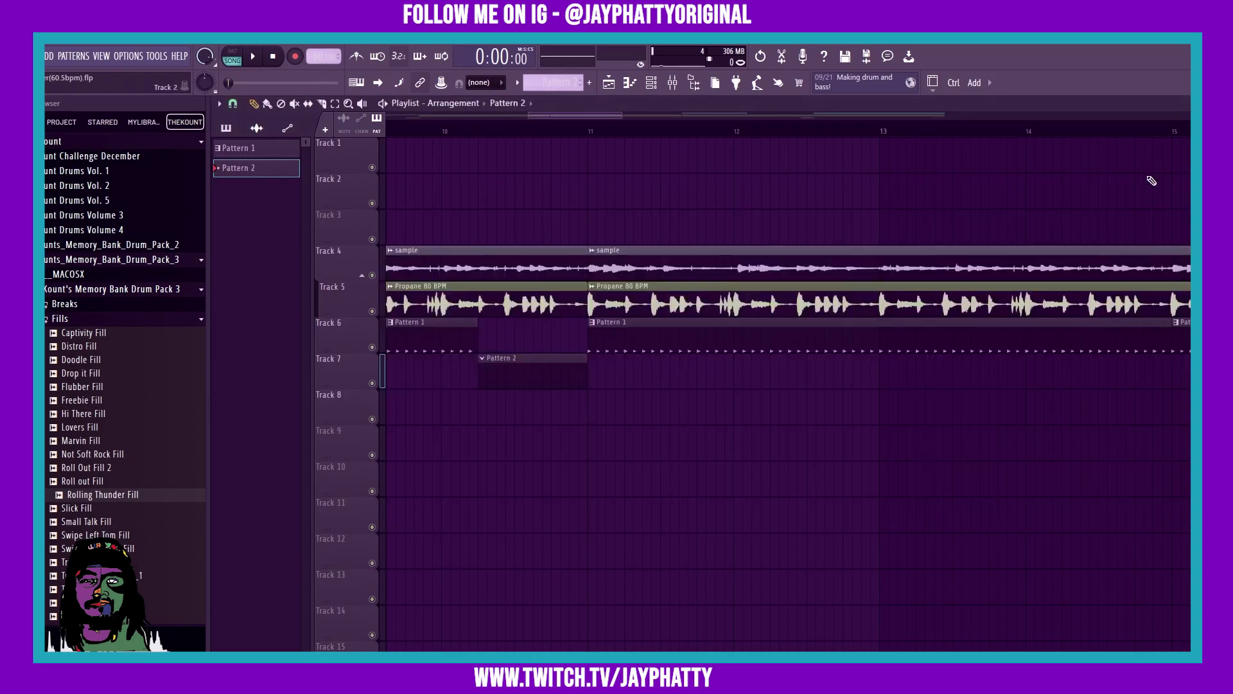
scroll(590, 130, "down", 6)
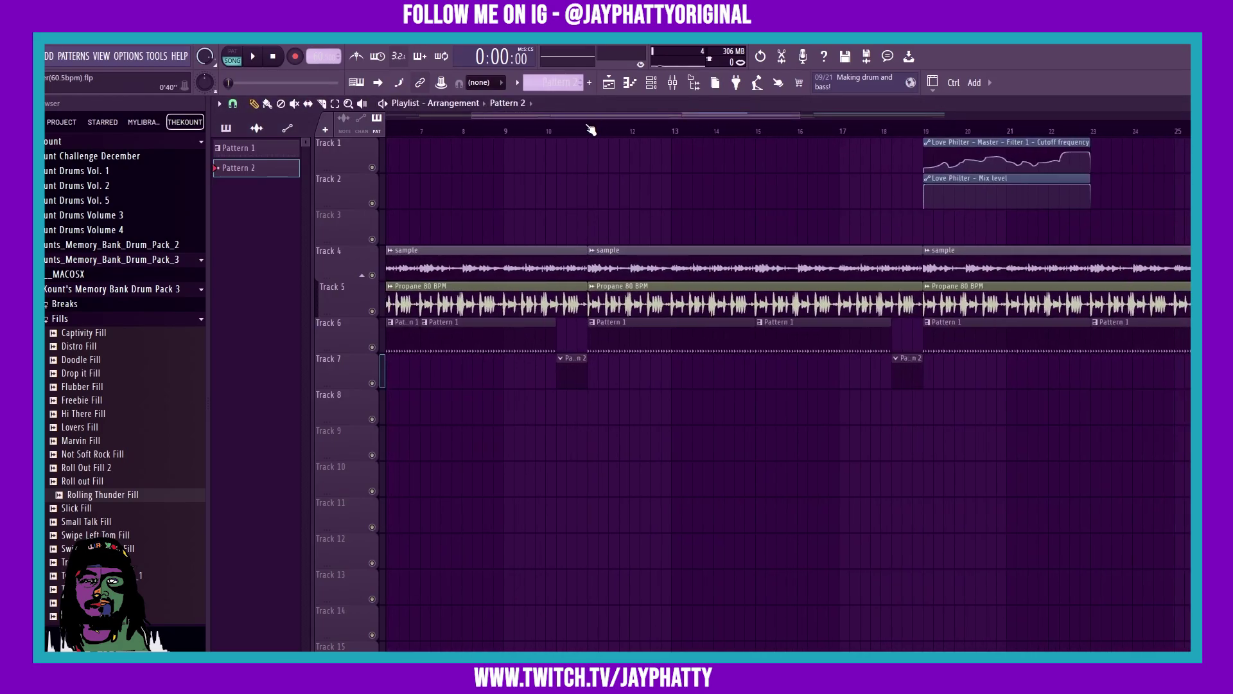